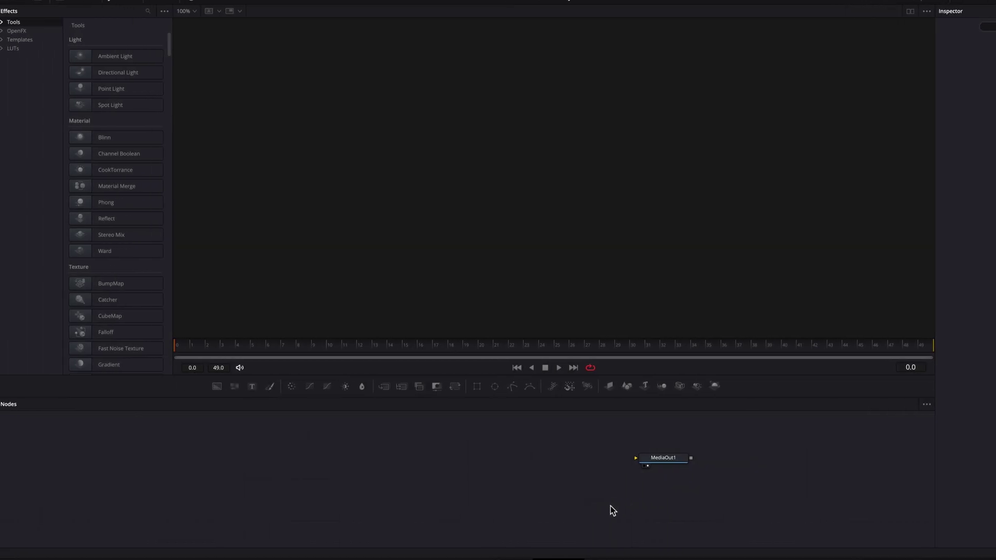
- Add pImageEmitter and pRender particle nodes and connect pRender1 to MediaOut1
double_click(10, 25)
left_click(36, 190)
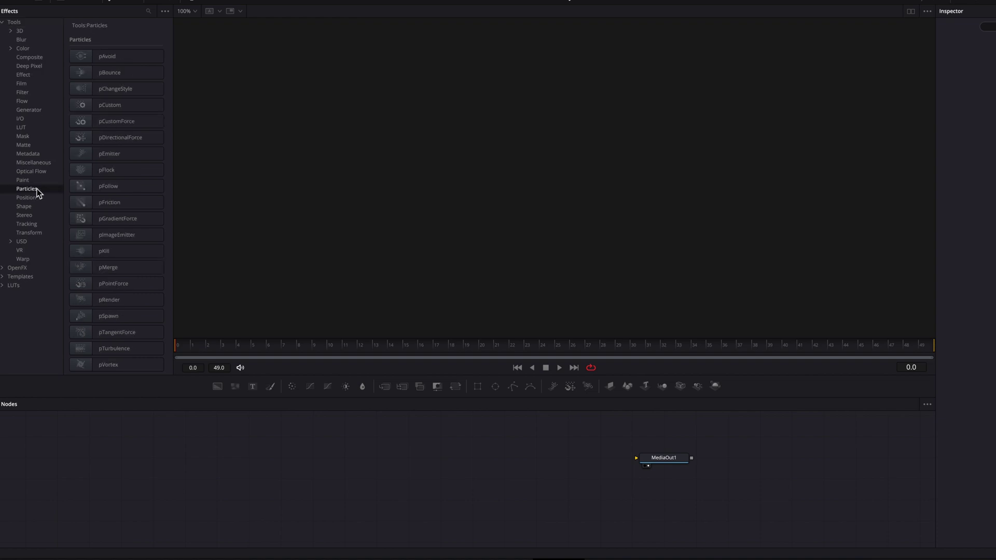
left_click(127, 236)
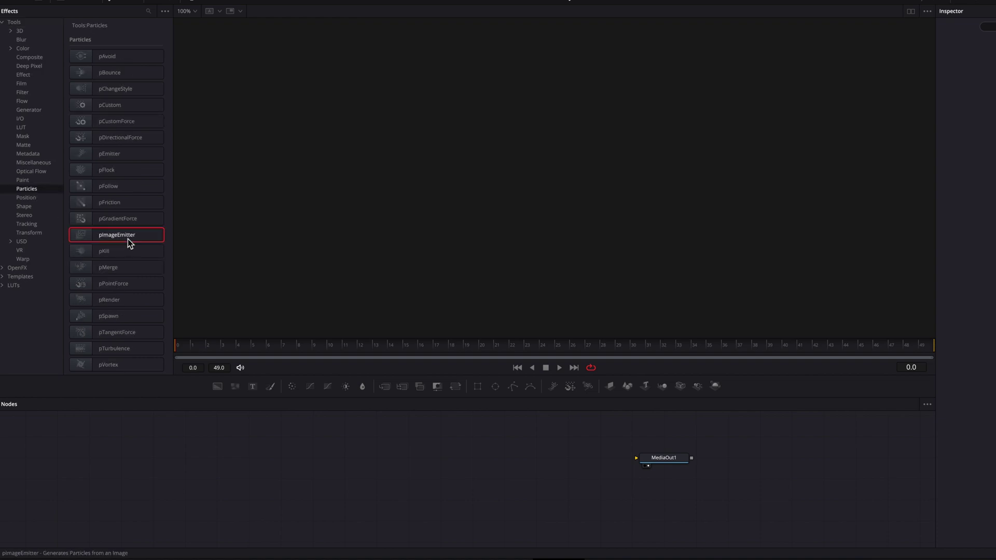
left_click(143, 299)
left_click_drag(626, 487, 589, 472)
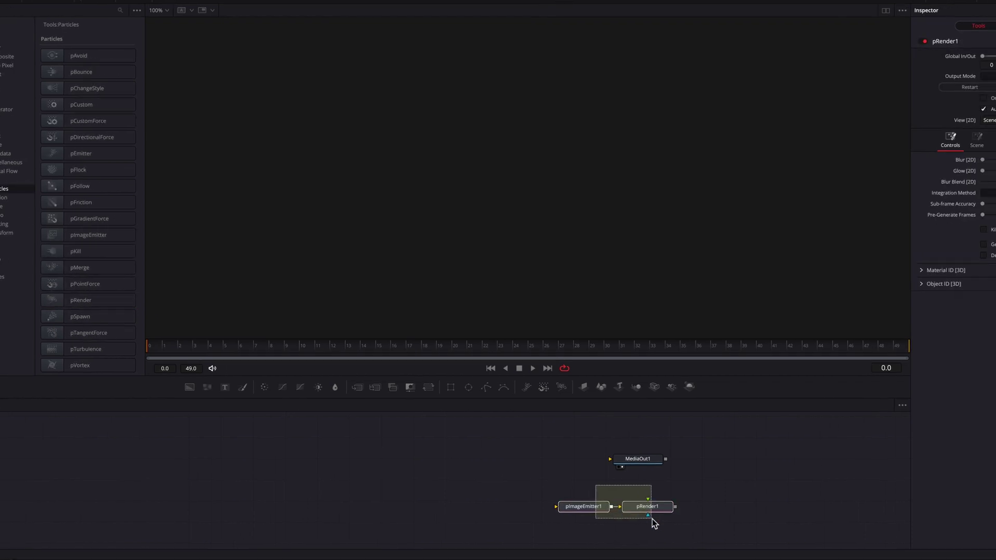
left_click_drag(471, 470, 506, 463)
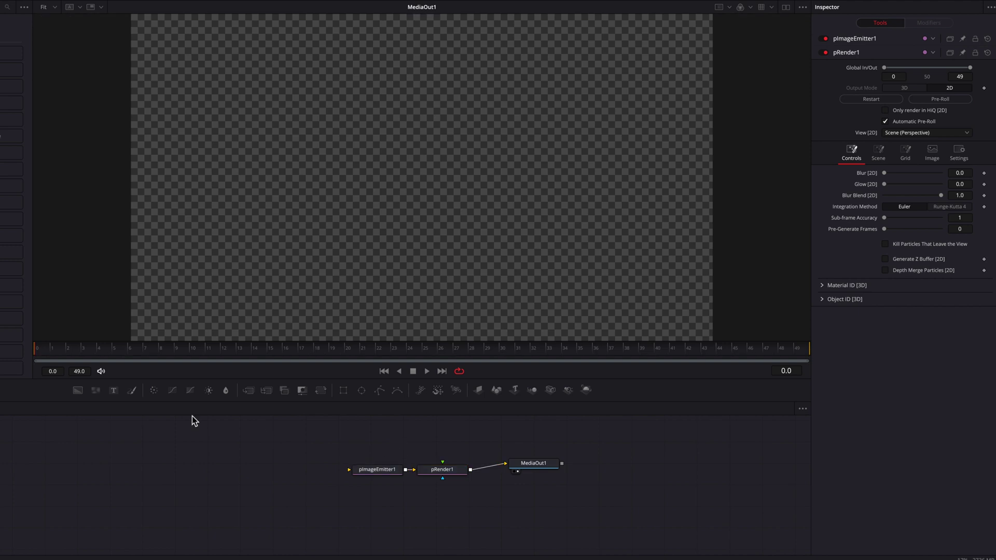
- Add a Text node reading 'TEXT' at size 0.2948 and feed it into pImageEmitter1
left_click_drag(115, 390, 278, 474)
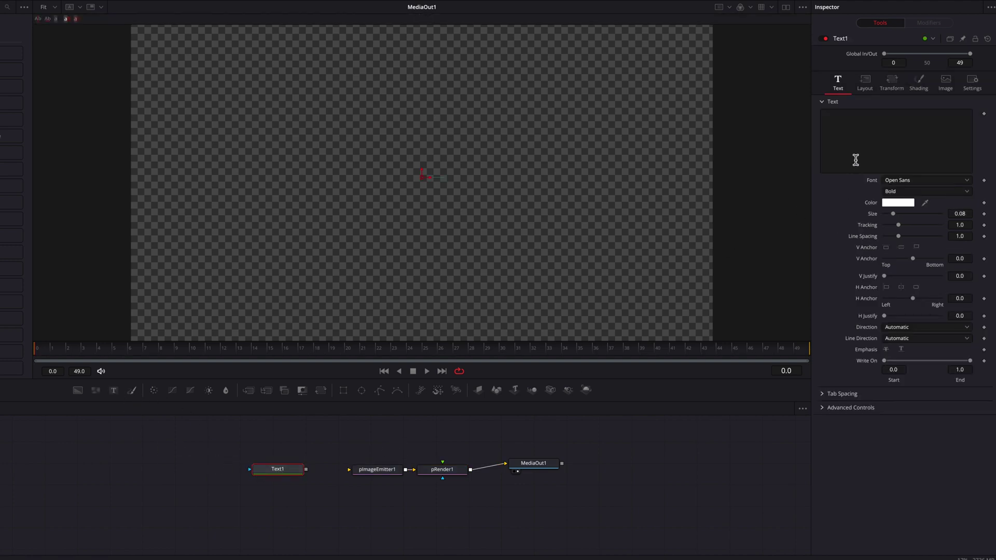
left_click_drag(306, 470, 349, 469)
left_click(883, 138)
type("TEXT")
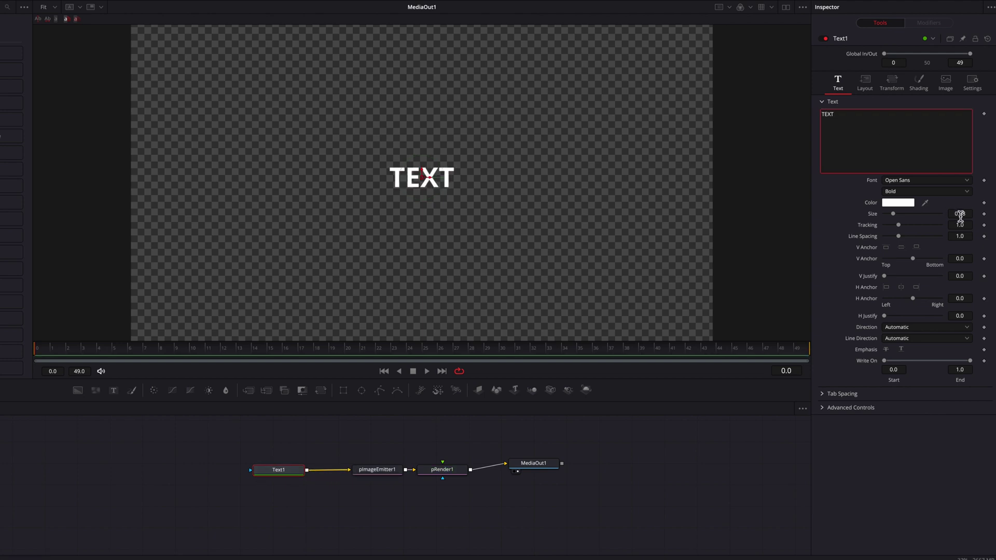
left_click_drag(961, 215, 988, 215)
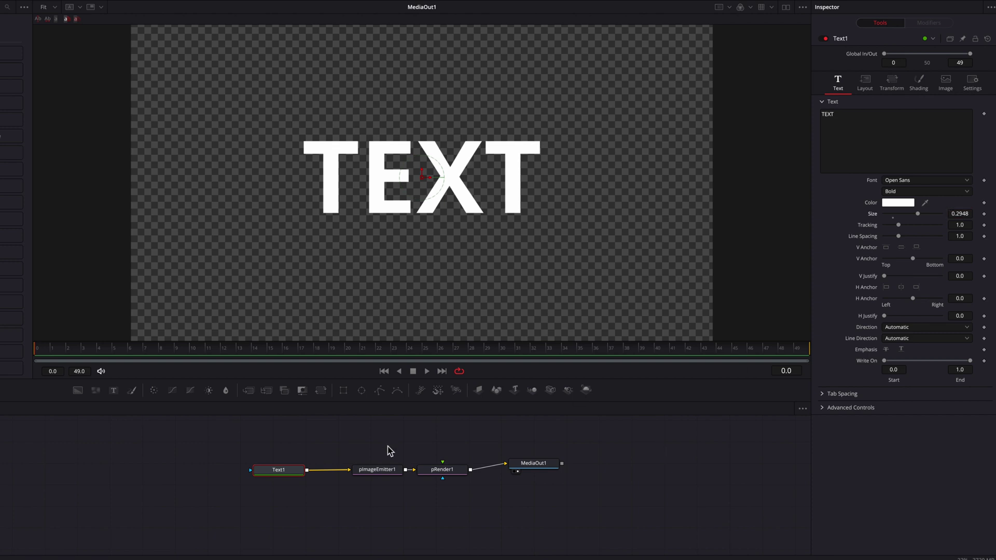
- Link pImageEmitter1's X Density to Y Density by expression and lower both to 0.182
left_click(382, 470)
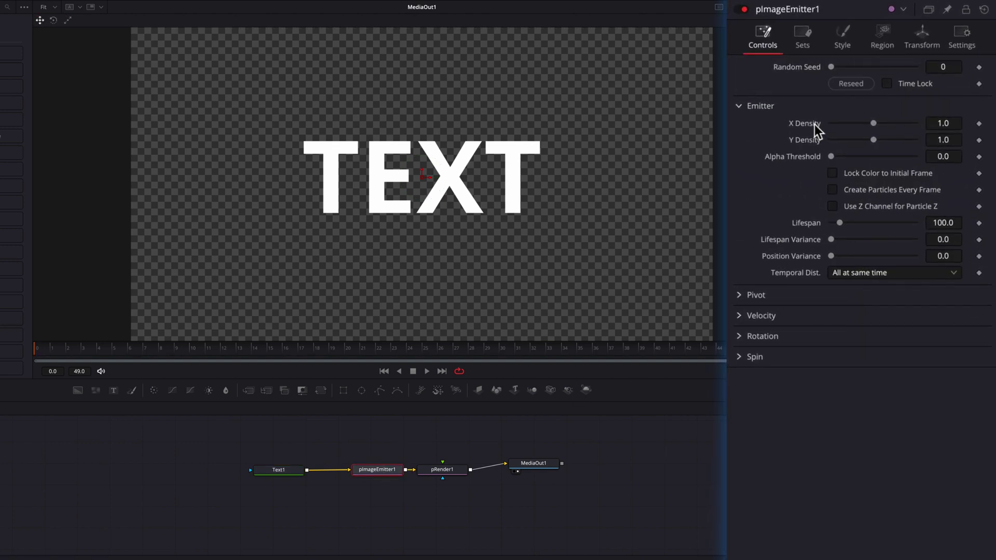
right_click(811, 124)
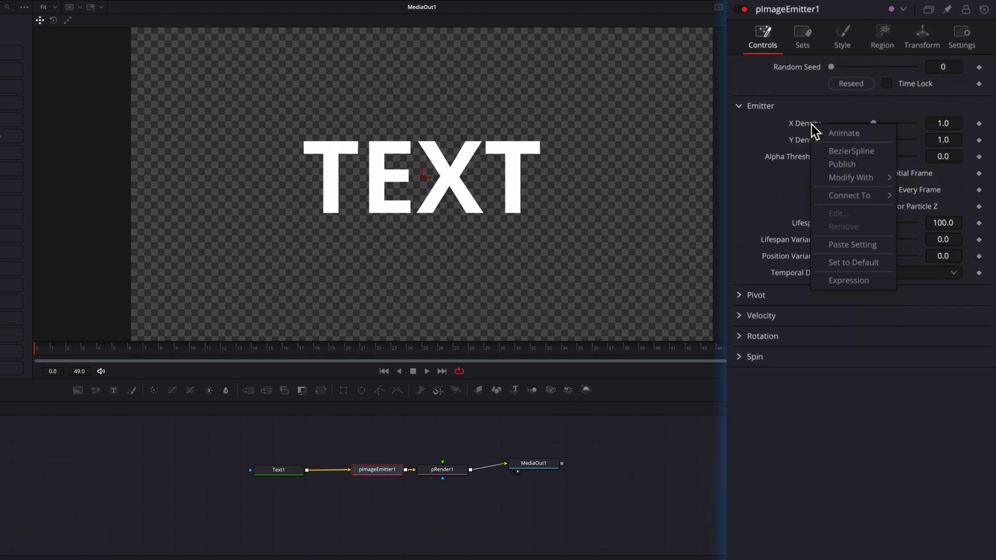
left_click(852, 281)
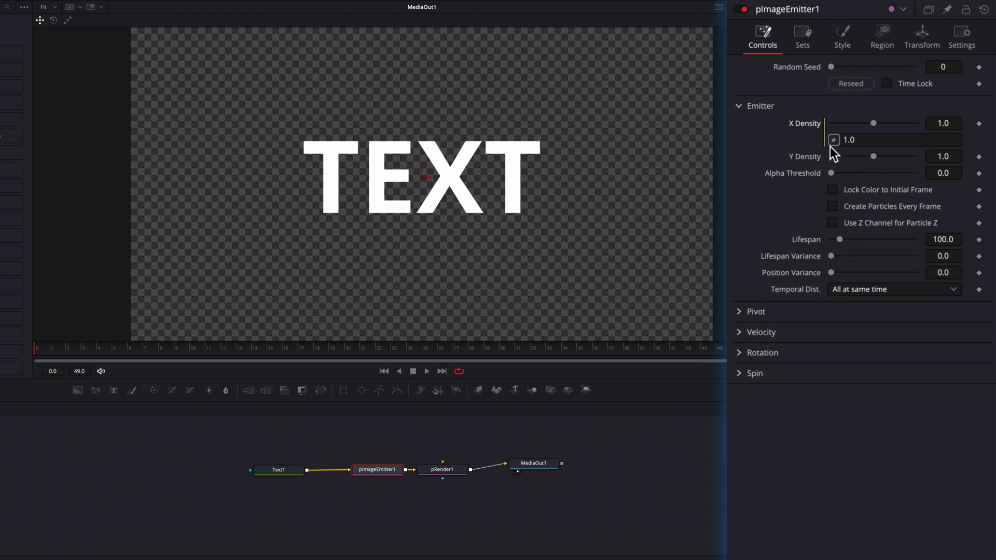
left_click_drag(814, 159, 816, 159)
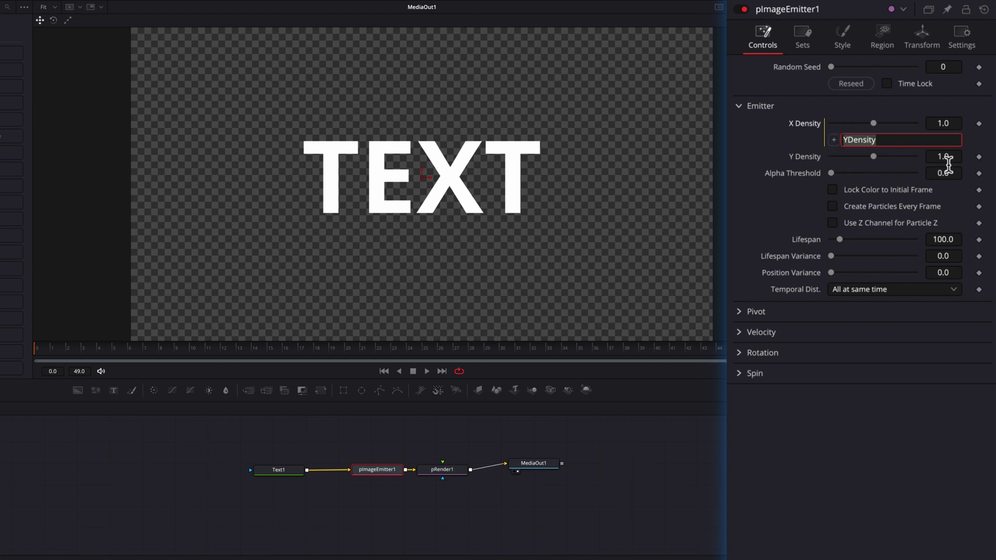
left_click_drag(956, 162, 798, 157)
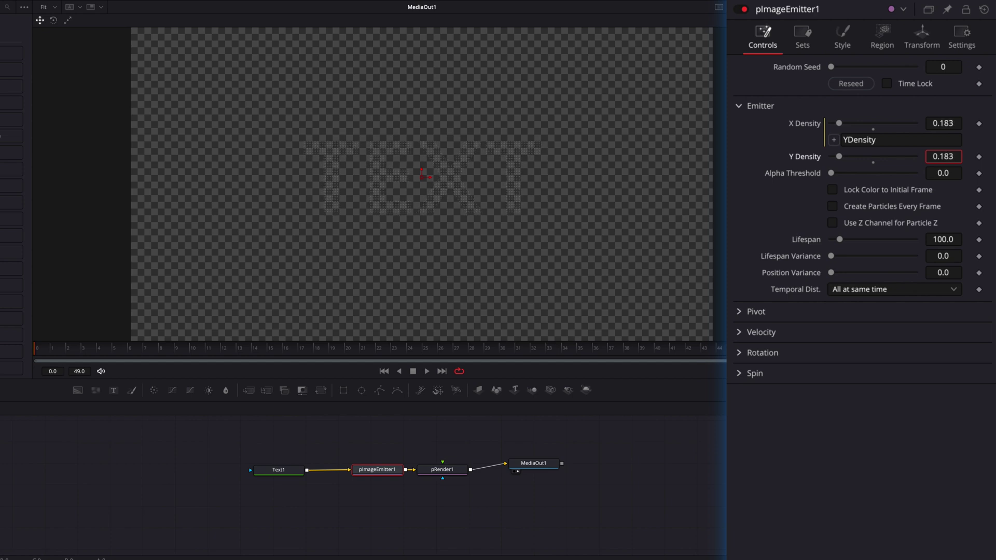
scroll(508, 179, "up", 5)
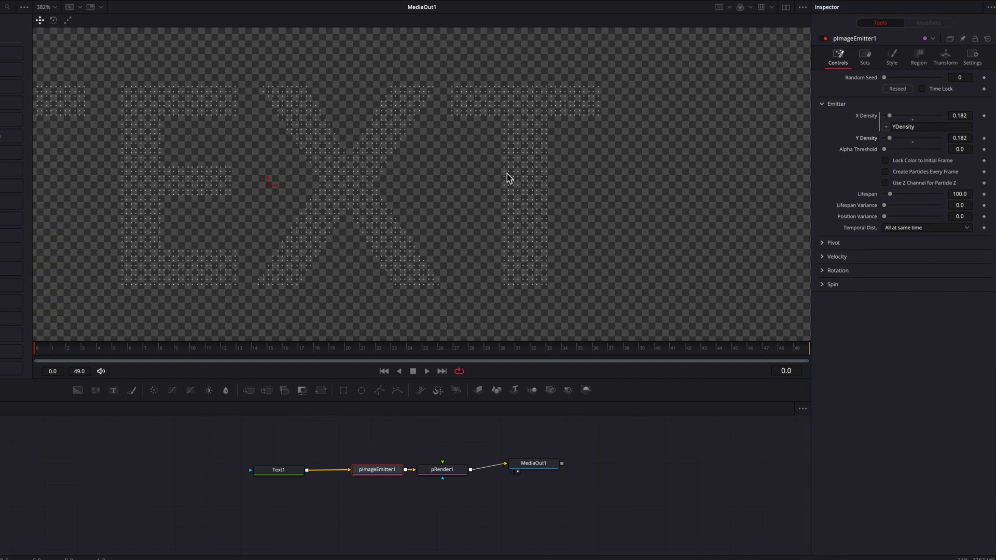
scroll(508, 179, "up", 2)
scroll(502, 203, "down", 6)
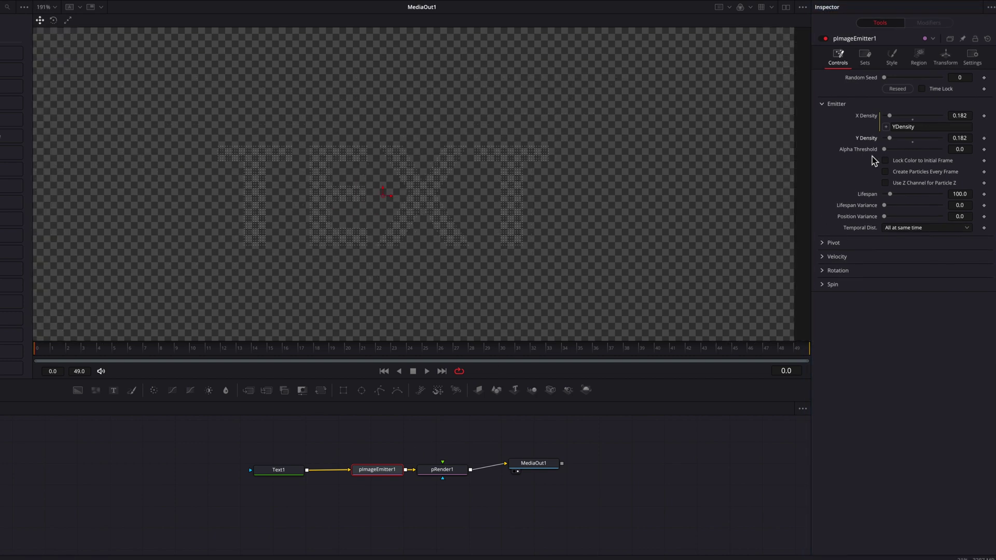
- Switch pImageEmitter1's particle Style to Bitmap
left_click(896, 62)
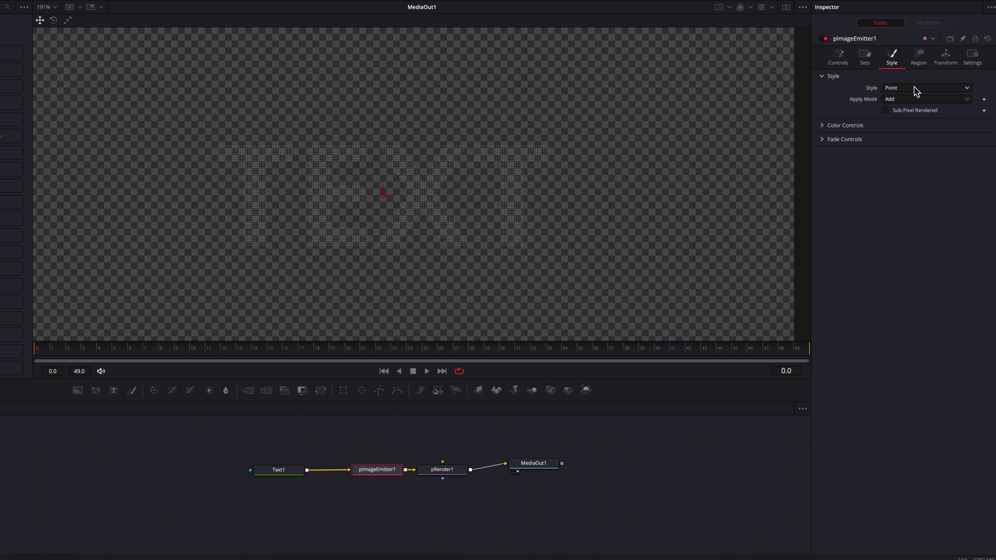
left_click(914, 88)
left_click(893, 109)
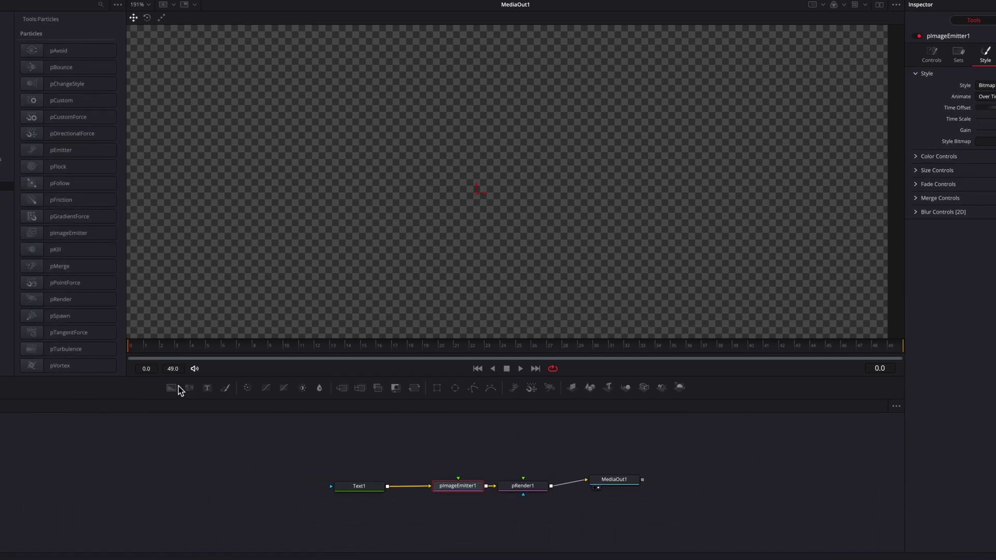
- Add a Background node masked by a Triangle node and set its colour to white
left_click_drag(77, 390, 337, 451)
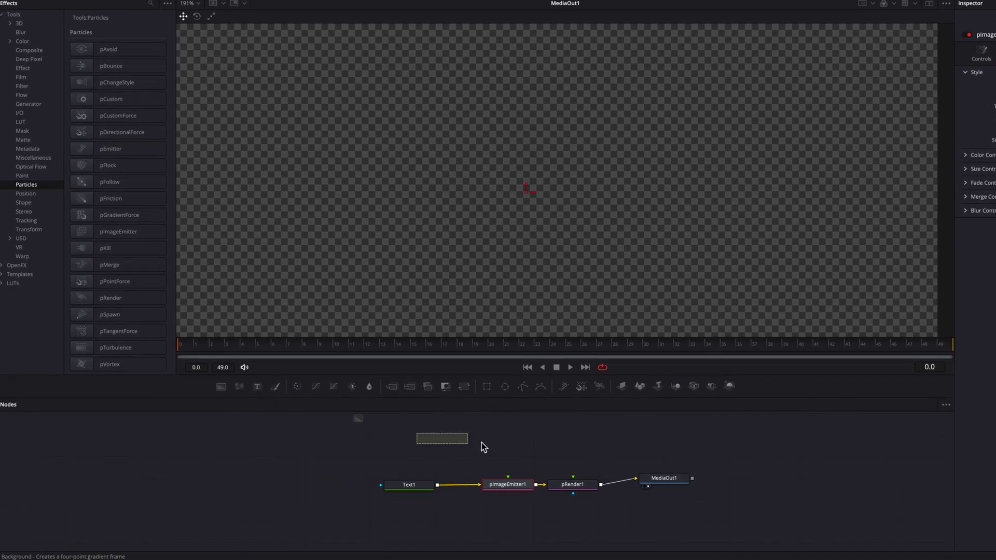
left_click_drag(481, 443, 508, 452)
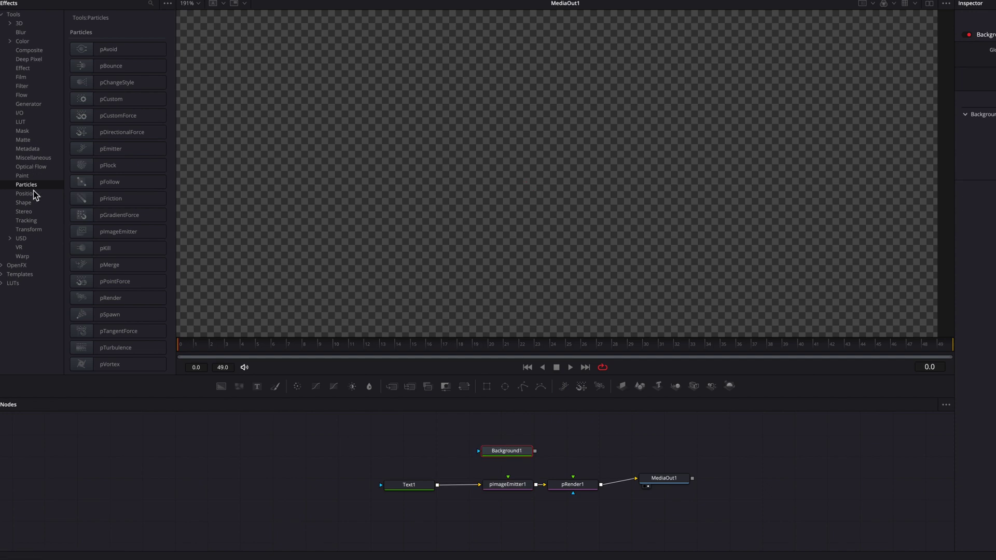
left_click(33, 132)
left_click_drag(129, 165, 508, 436)
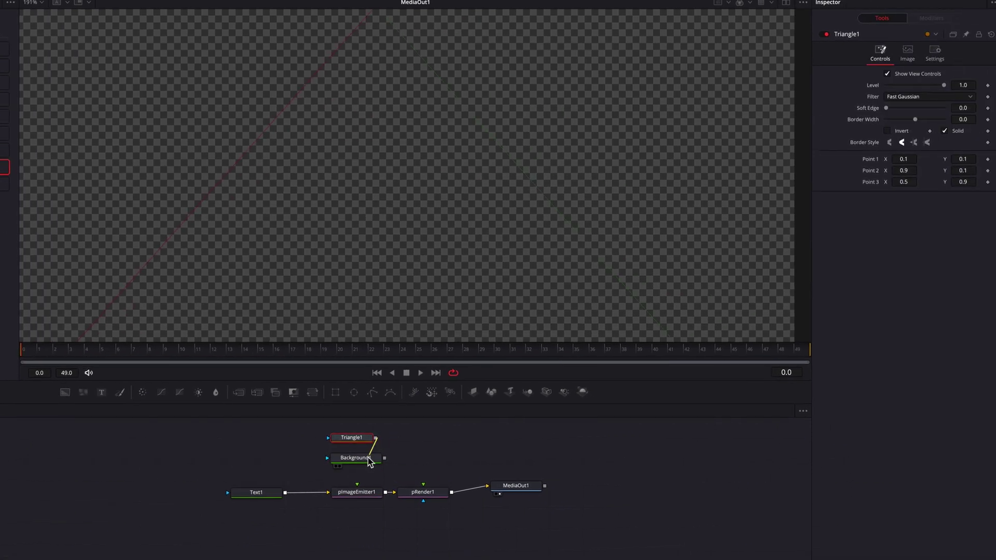
left_click_drag(372, 465, 373, 471)
key("1")
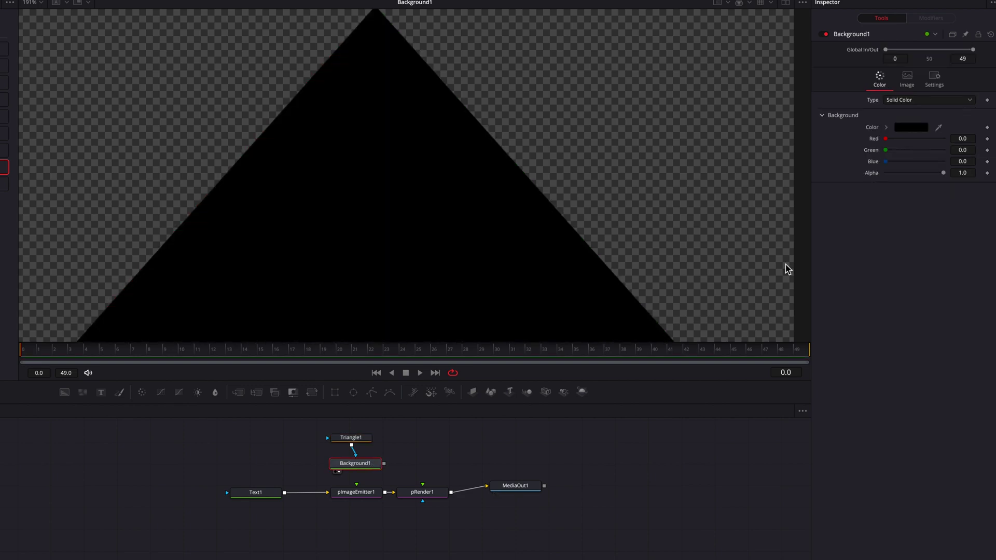
key("ctrl+f")
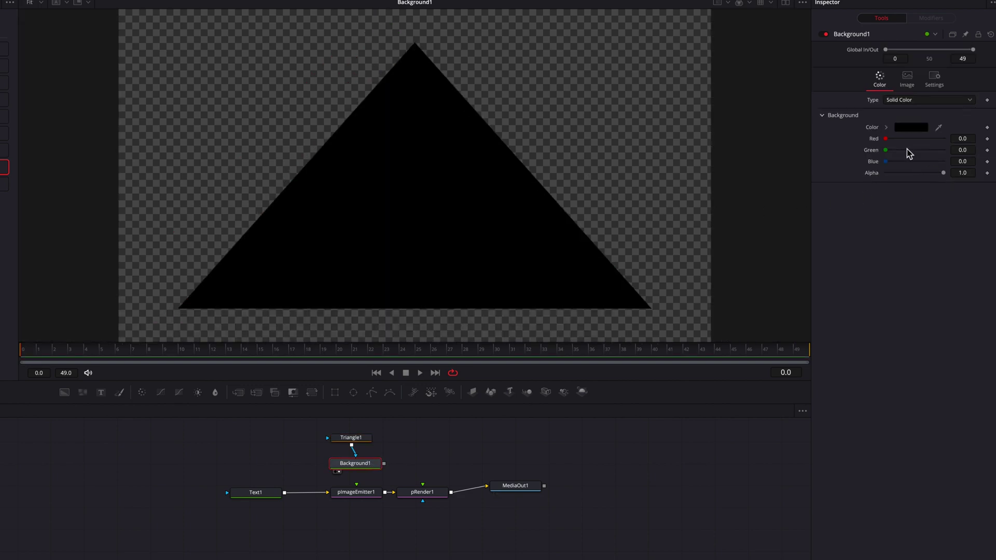
left_click(886, 127)
left_click_drag(898, 147, 841, 100)
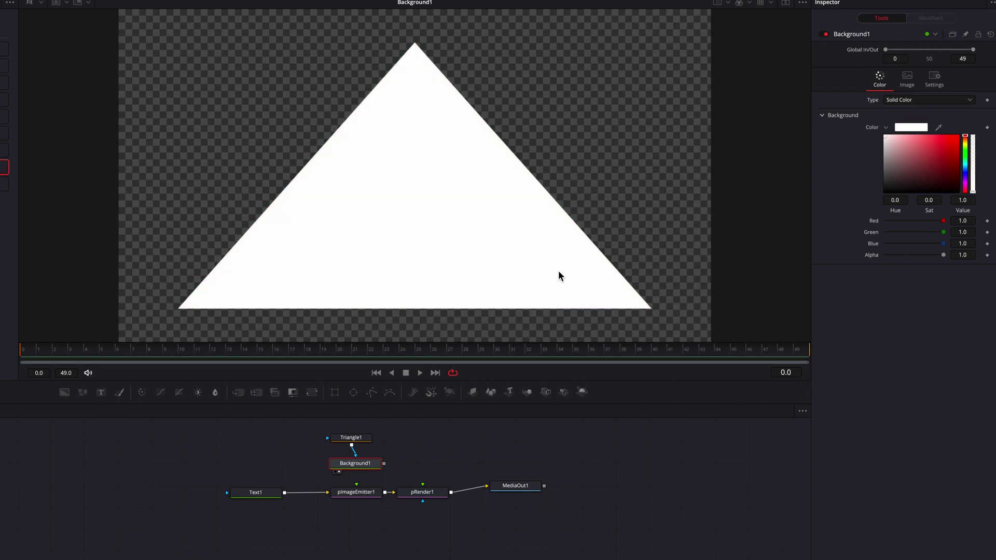
- Pull the Triangle1 mask's three corners inward to make a small triangle
left_click(352, 437)
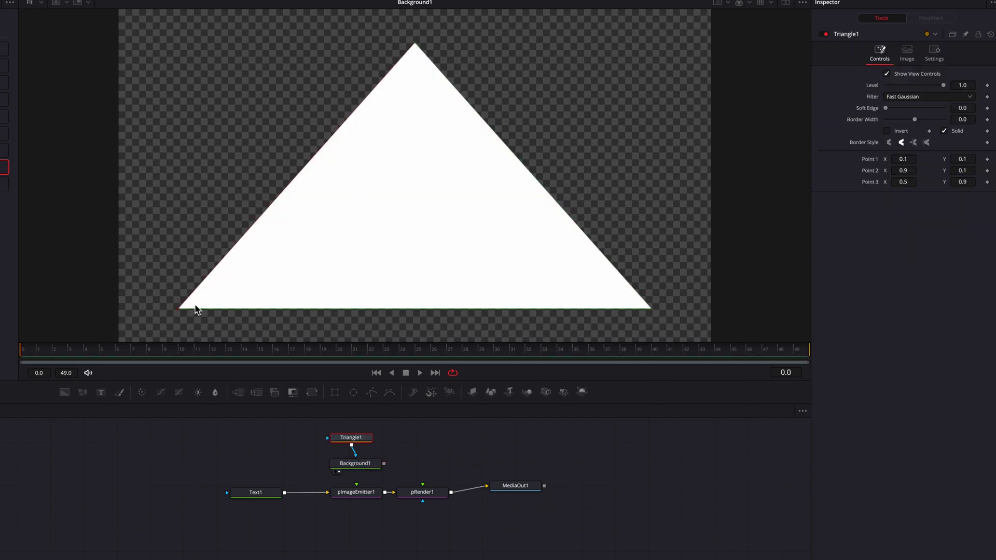
left_click_drag(179, 310, 378, 184)
left_click_drag(650, 308, 433, 160)
left_click_drag(415, 44, 406, 174)
left_click_drag(377, 178, 379, 179)
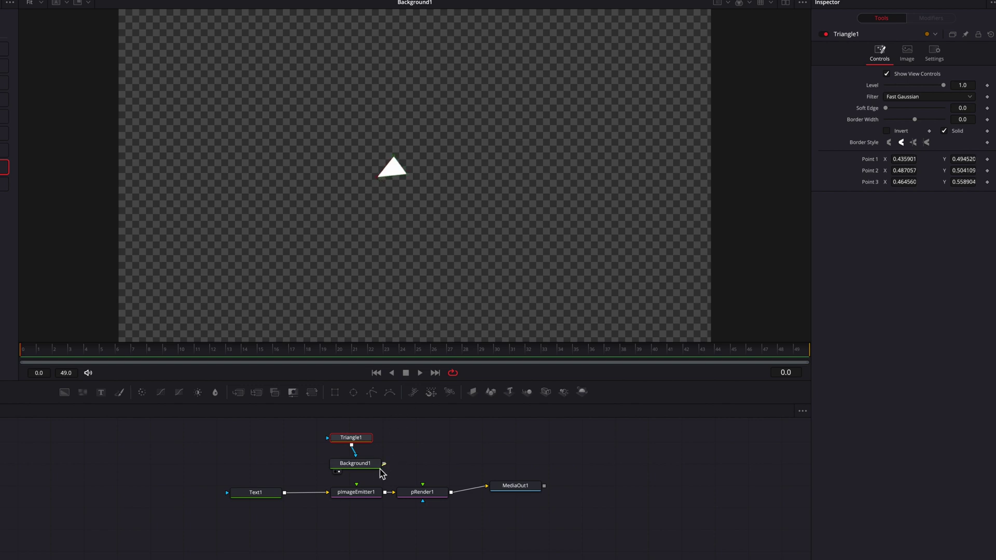
- Use the white triangle Background1 as the emitter's Style Bitmap and view the fitted output
left_click_drag(384, 463, 357, 496)
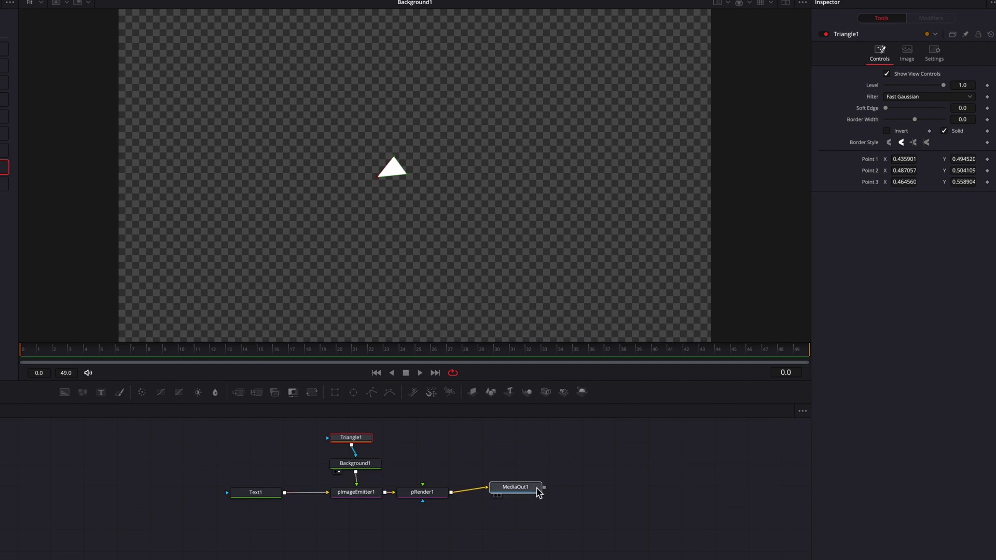
left_click_drag(539, 487, 540, 494)
key("1")
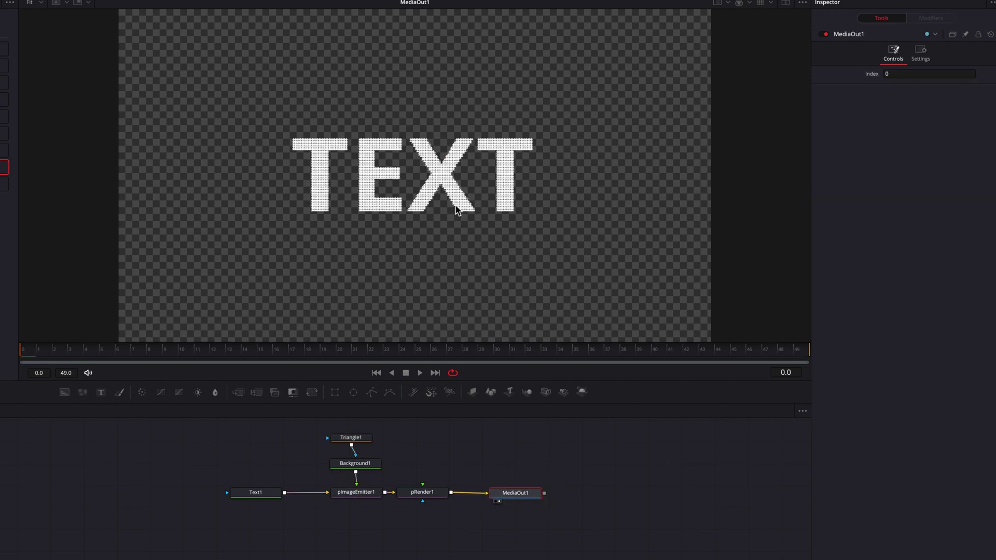
scroll(457, 209, "up", 3)
left_click_drag(455, 210, 506, 269)
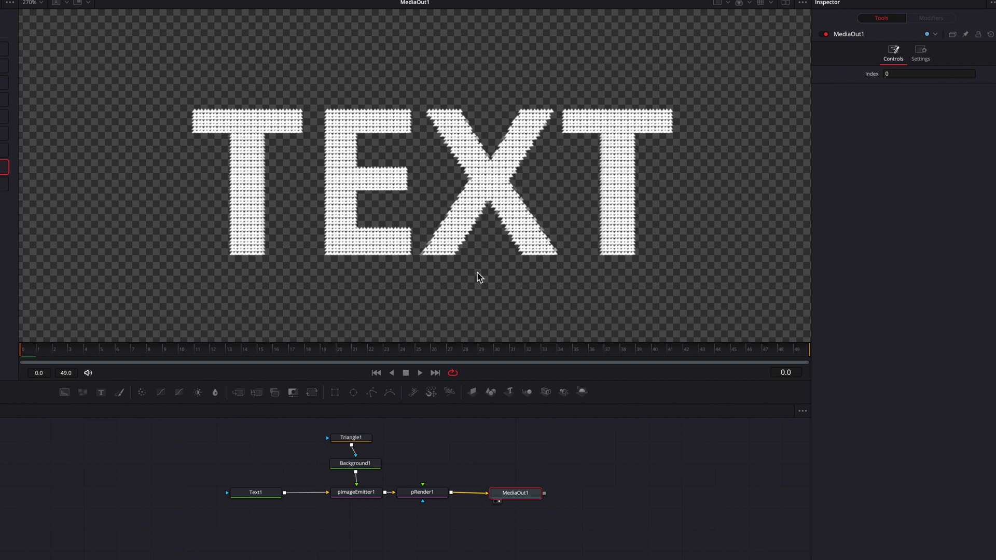
key("ctrl+f")
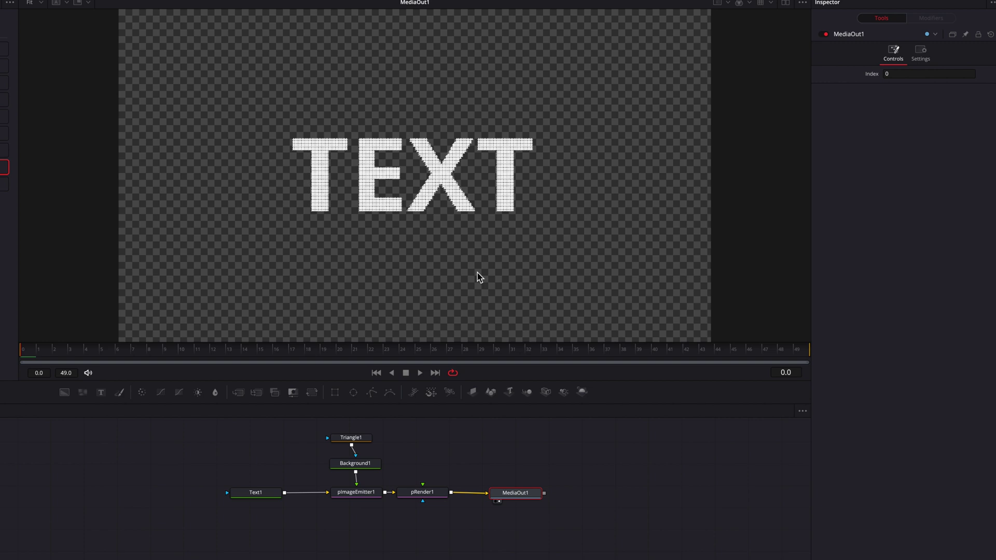
- Set pImageEmitter1's particle Lifespan to 49 frames
left_click(364, 493)
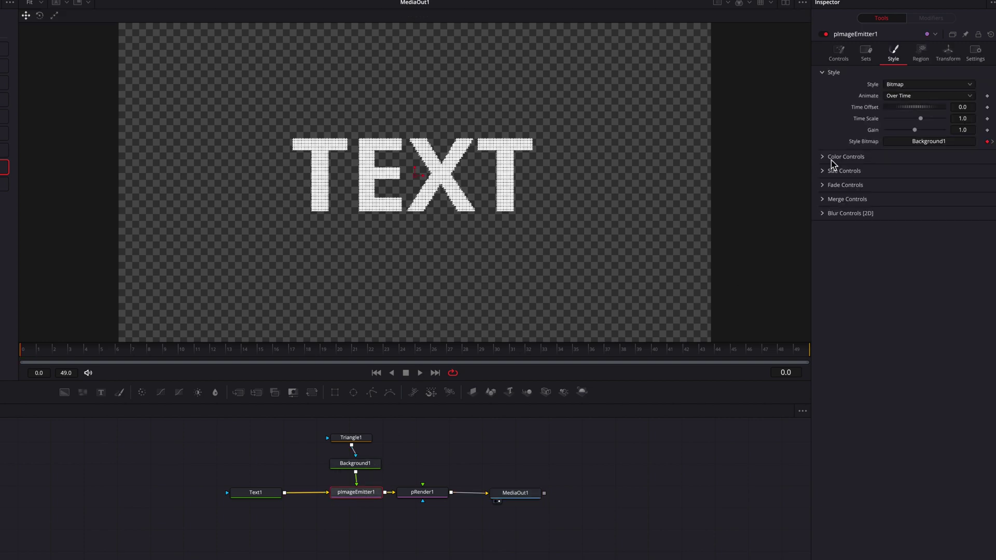
left_click(841, 57)
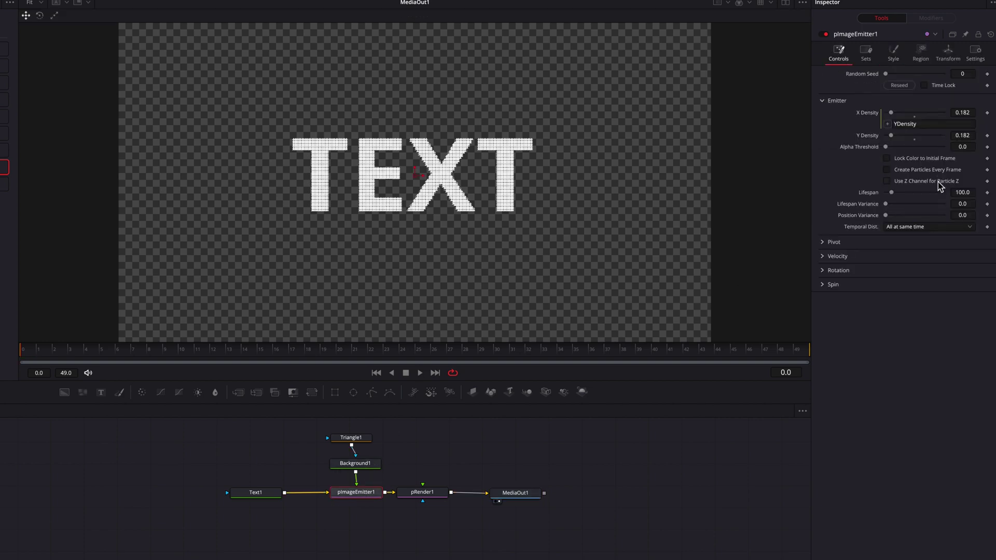
left_click(972, 193)
key("Tab")
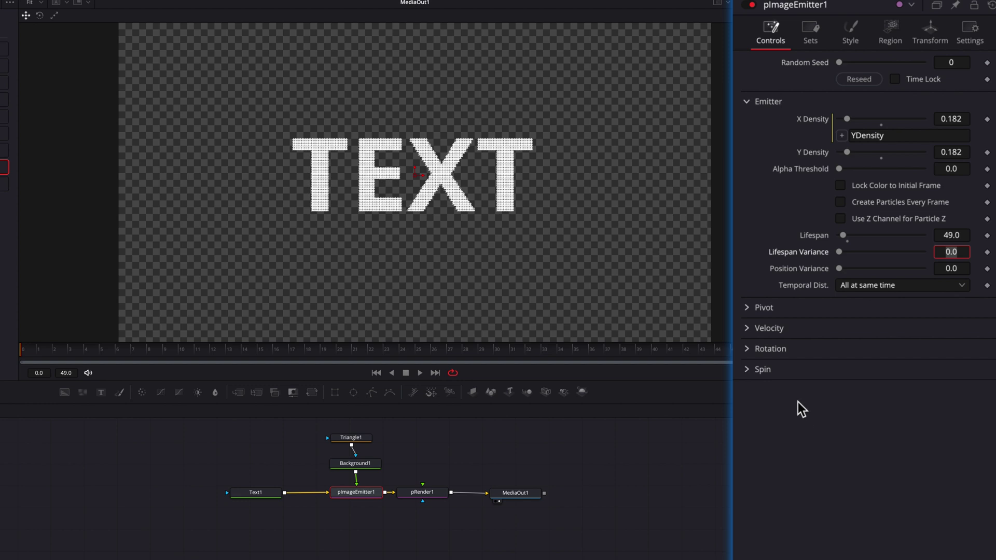
- Set Velocity 0.014, Velocity Variance 0.35 and Angle Z 90
left_click(751, 330)
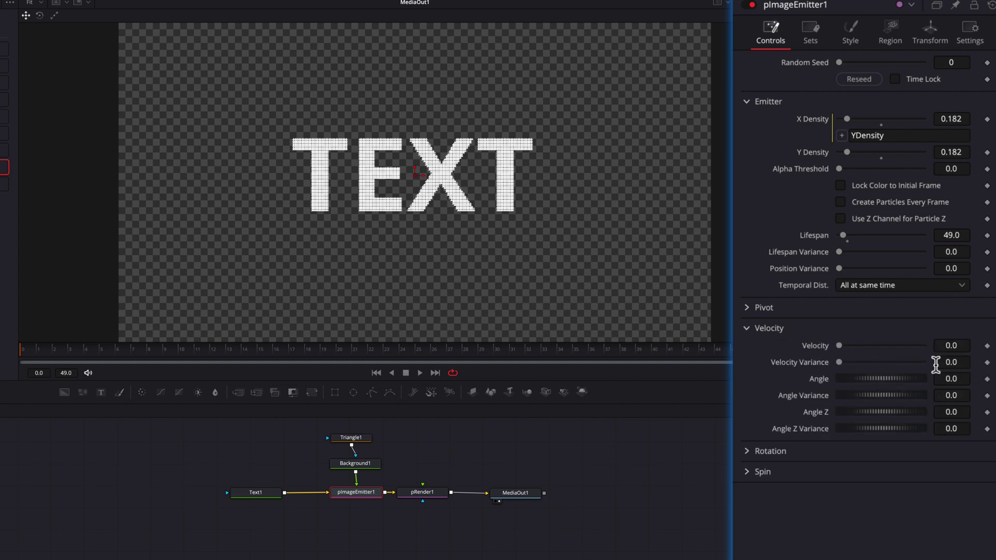
left_click(960, 346)
type("14")
key("Tab")
type("0.4")
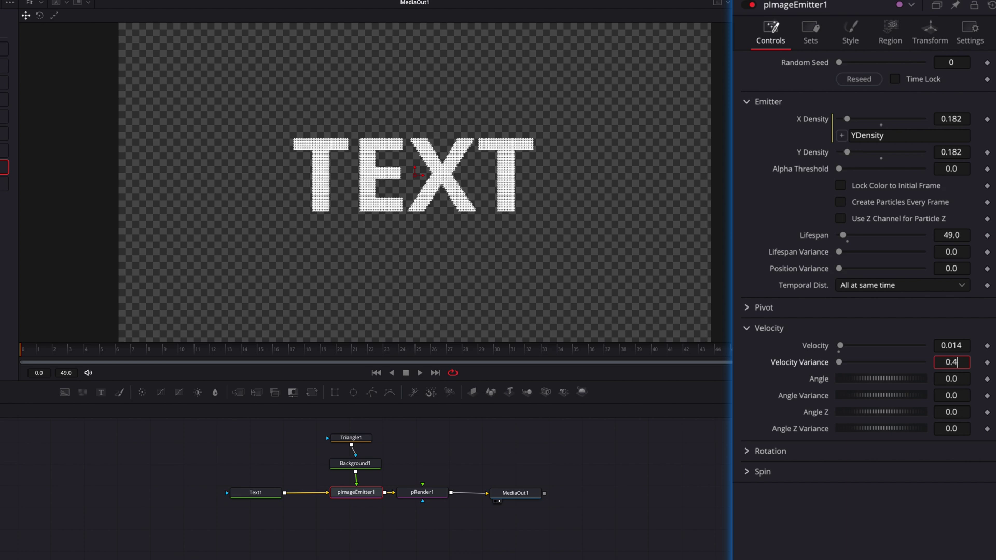
key("BackSpace")
type("35")
key("Tab")
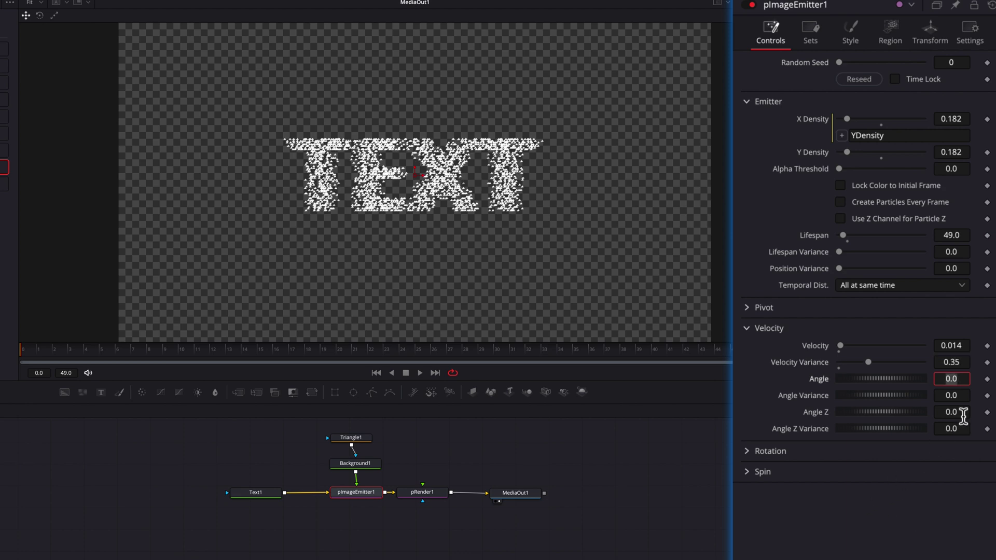
left_click(964, 413)
key("Tab")
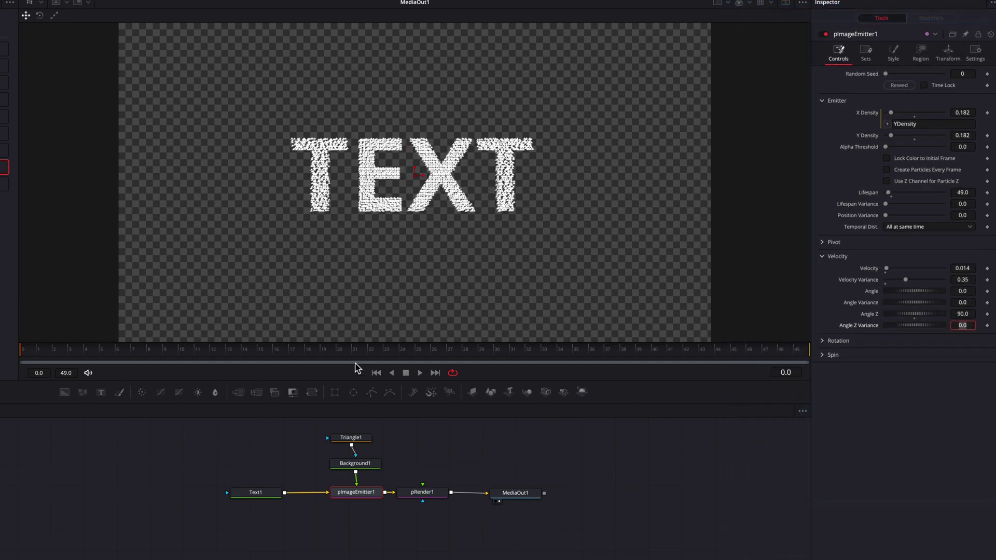
- Scrub through frames 16 and 30 to frame 34 to check the scatter
left_click(274, 350)
left_click(494, 353)
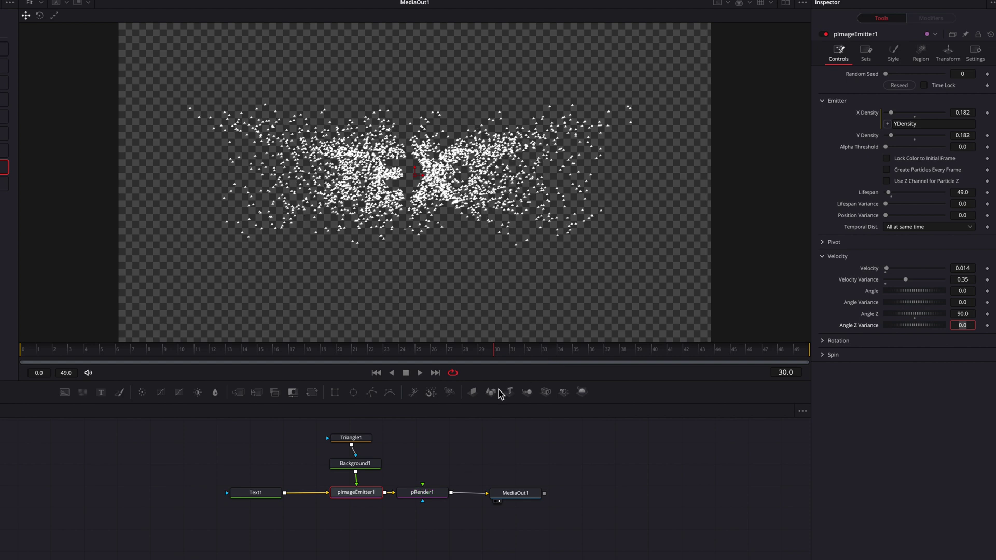
left_click(558, 353)
scroll(480, 204, "up", 3)
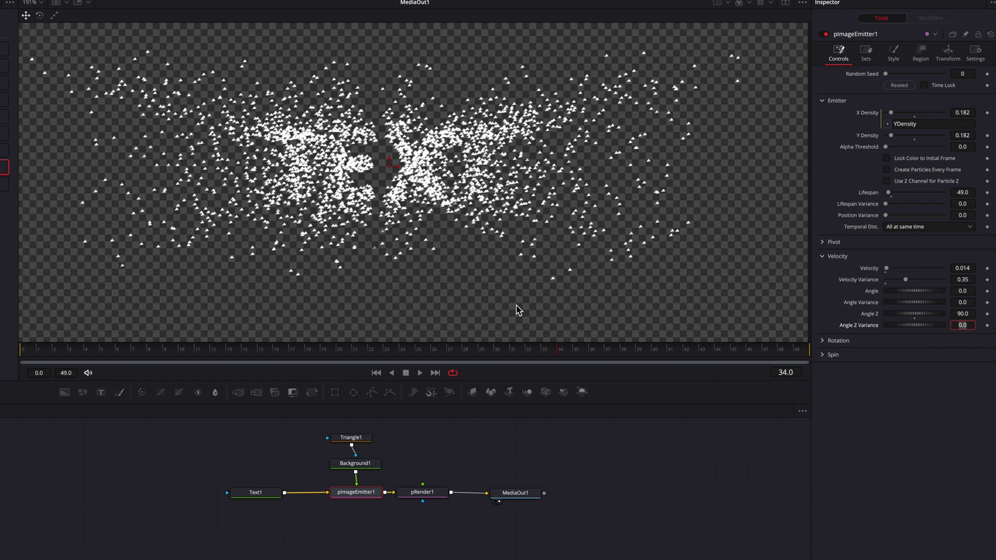
- Set Rotation X 26 with variance 200 and Rotation Y 26 with variance 112
left_click(752, 274)
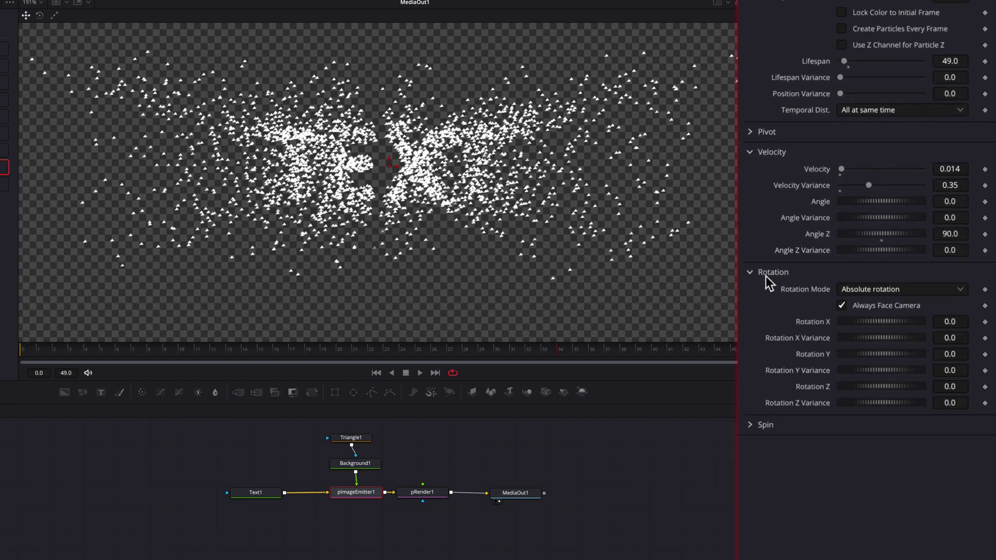
left_click(964, 322)
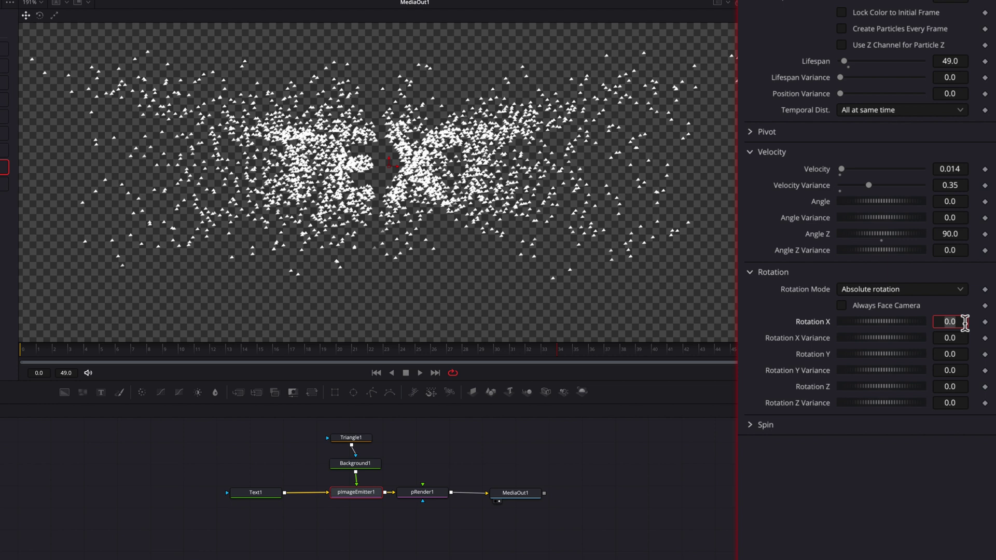
type("26")
left_click(964, 338)
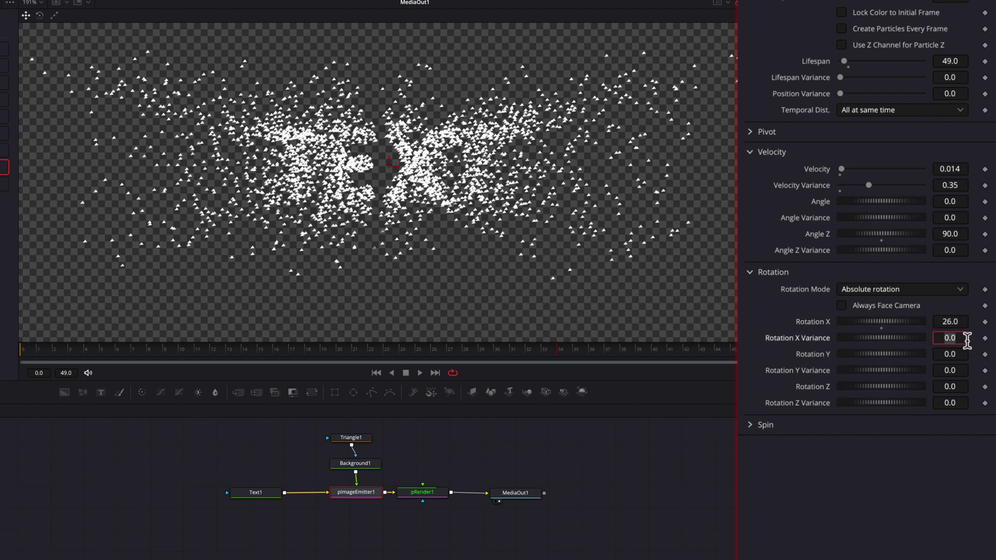
type("200")
left_click(963, 354)
type("2")
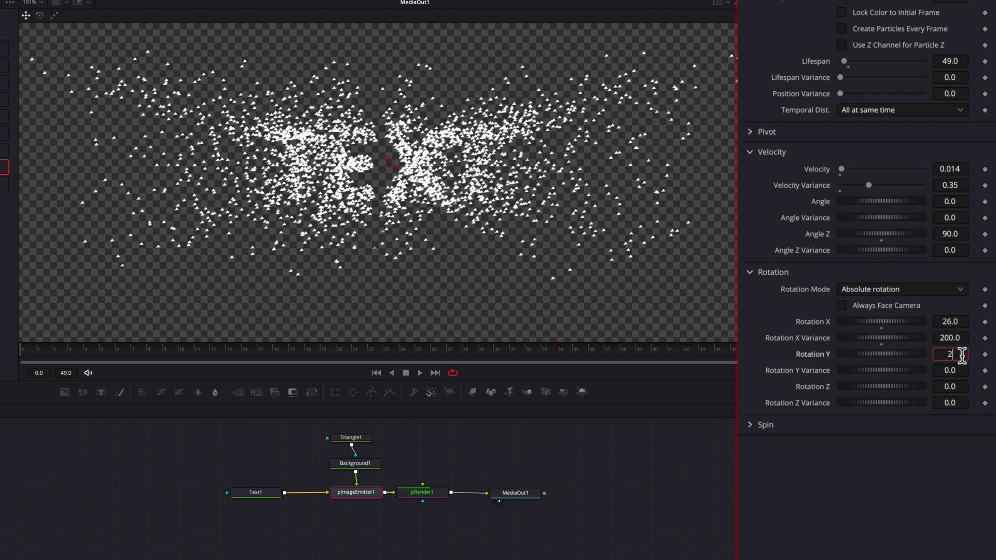
type("6")
left_click(959, 371)
type("112")
key("Tab")
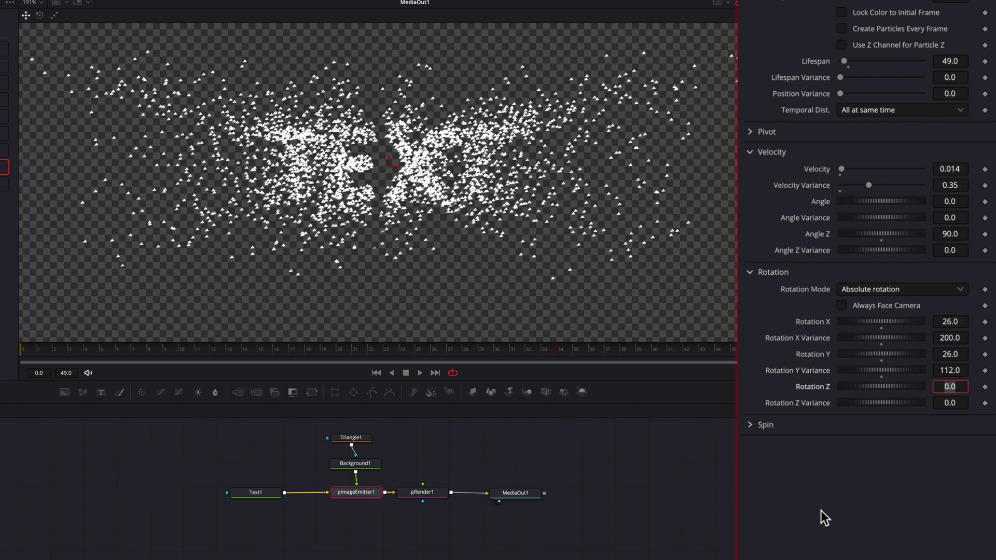
- Set Spin Z to 1.1 with Z variance 4.89
left_click(752, 426)
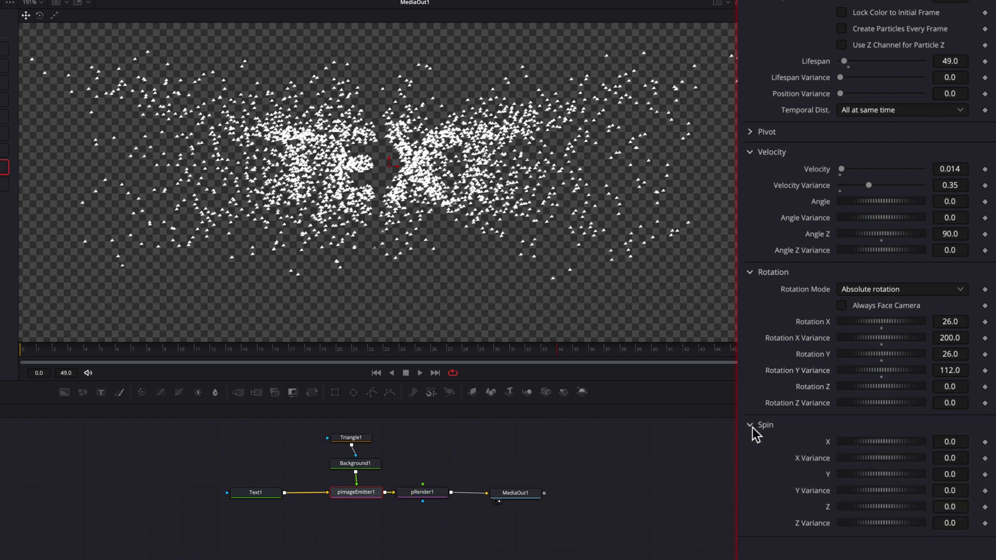
left_click(968, 511)
type("1.1")
key("Tab")
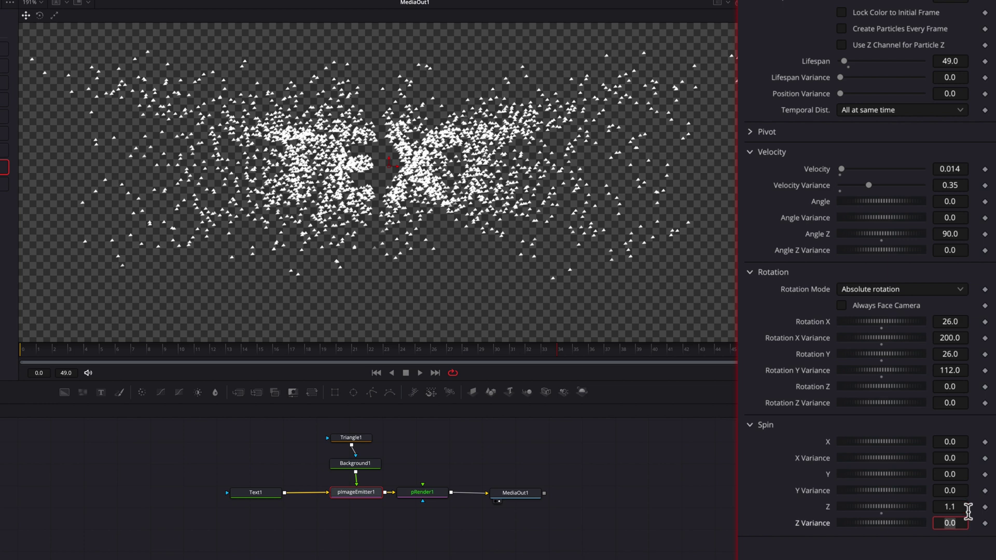
type("4.89")
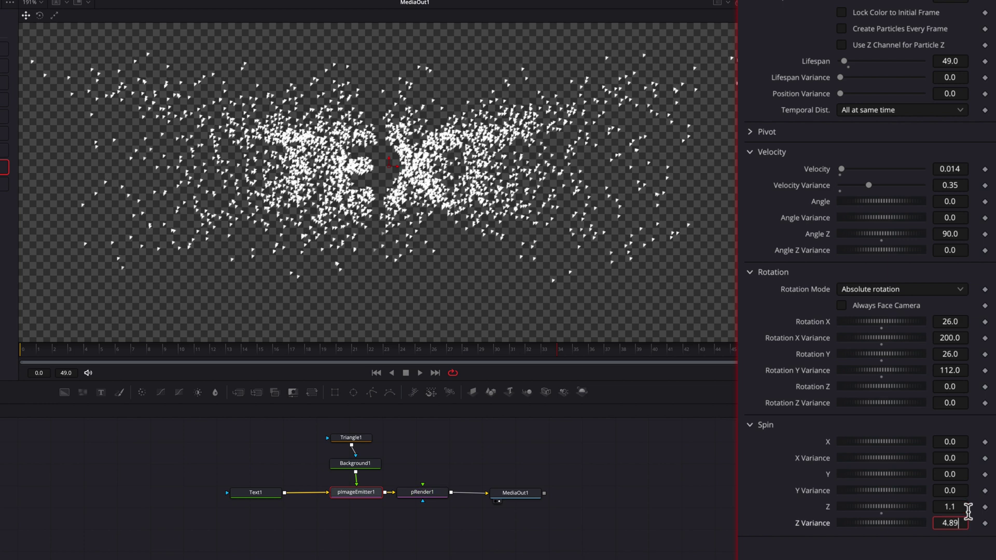
key("Return")
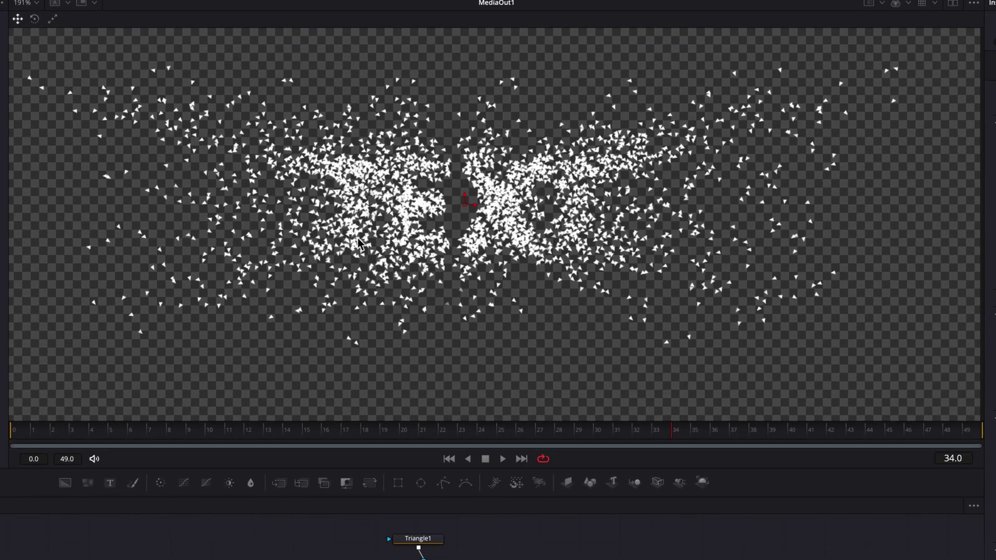
left_click_drag(358, 242, 381, 288)
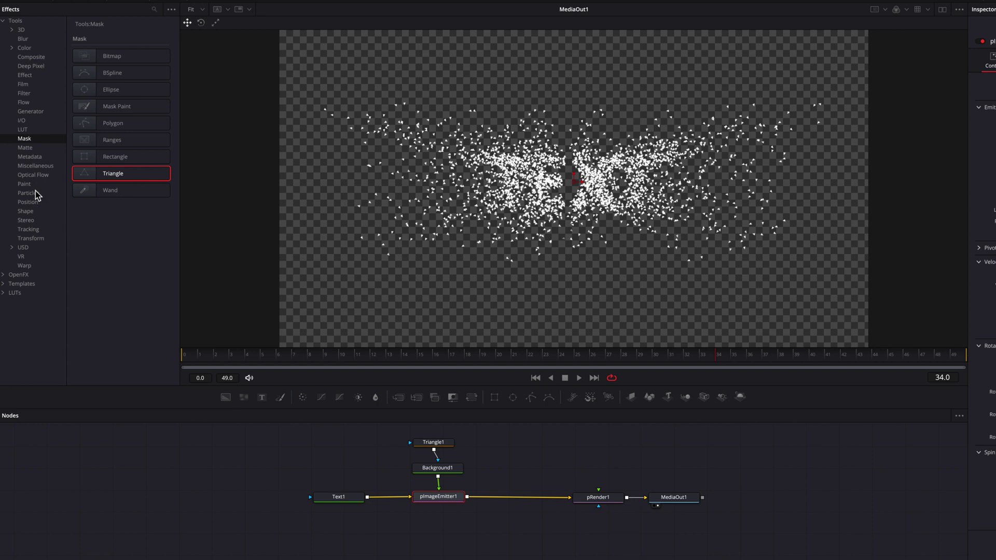
- Insert pTurbulence after the emitter with X/Y/Z Strength 0.031/0.047/2.0 and Density 100
left_click(36, 193)
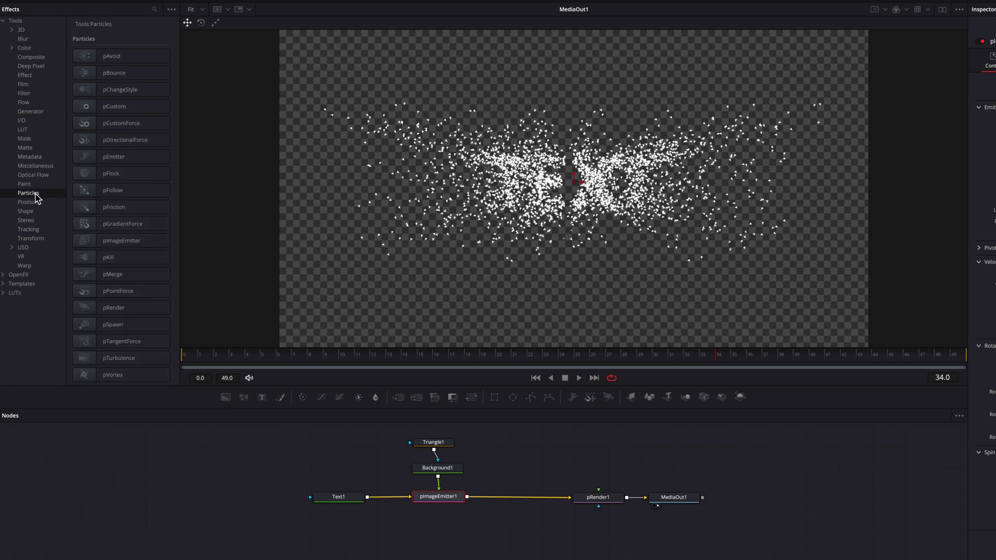
left_click(143, 358)
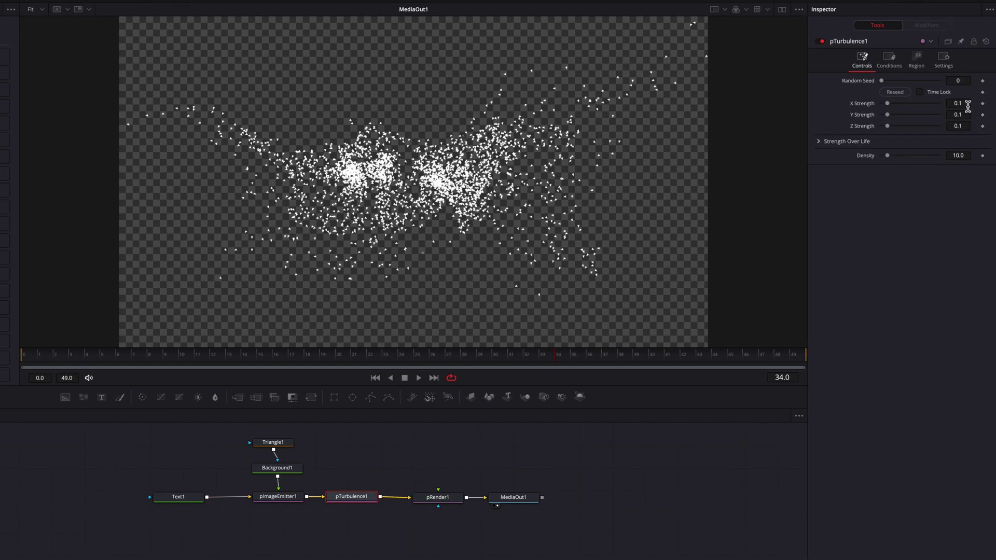
left_click(967, 104)
type("0.03")
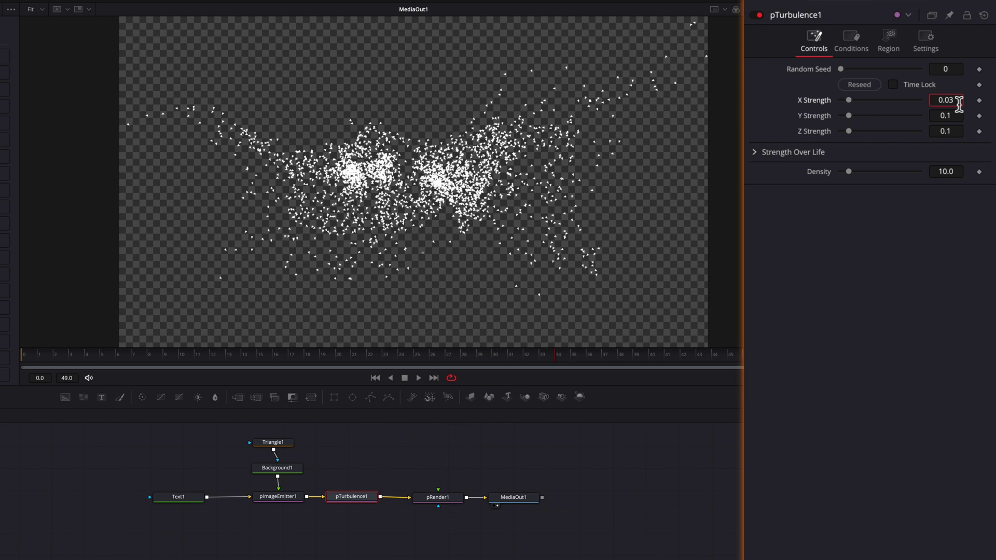
type("1")
left_click(961, 115)
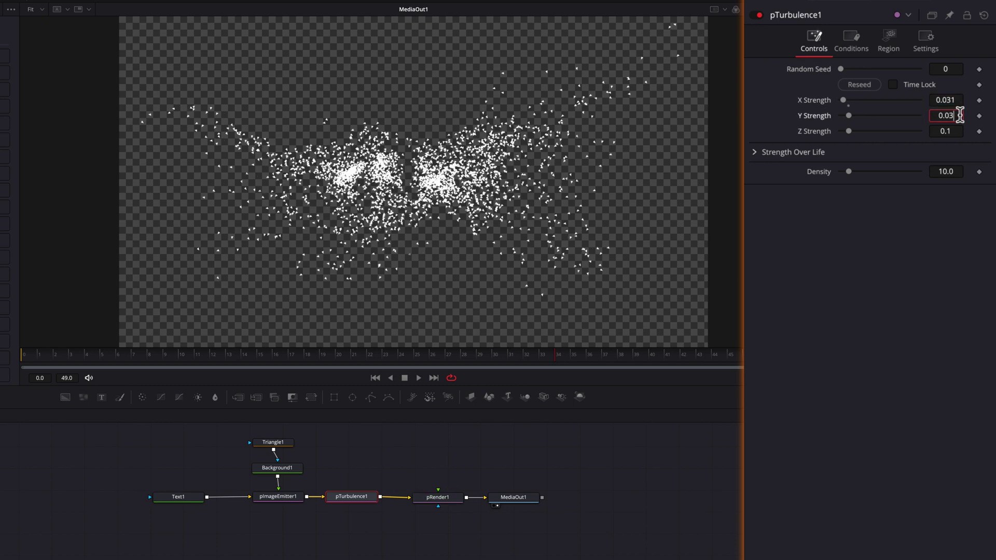
key("Tab")
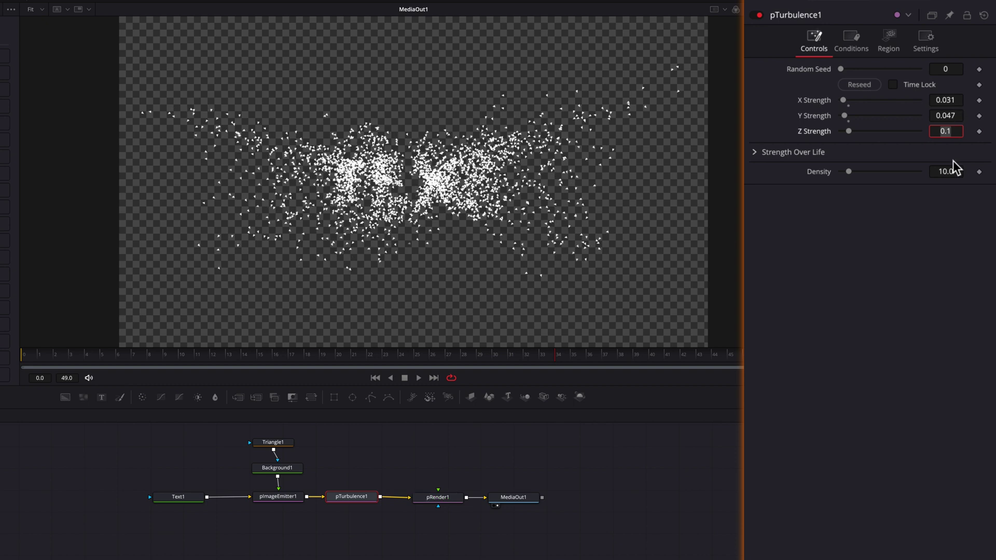
type("2")
left_click_drag(849, 171, 902, 172)
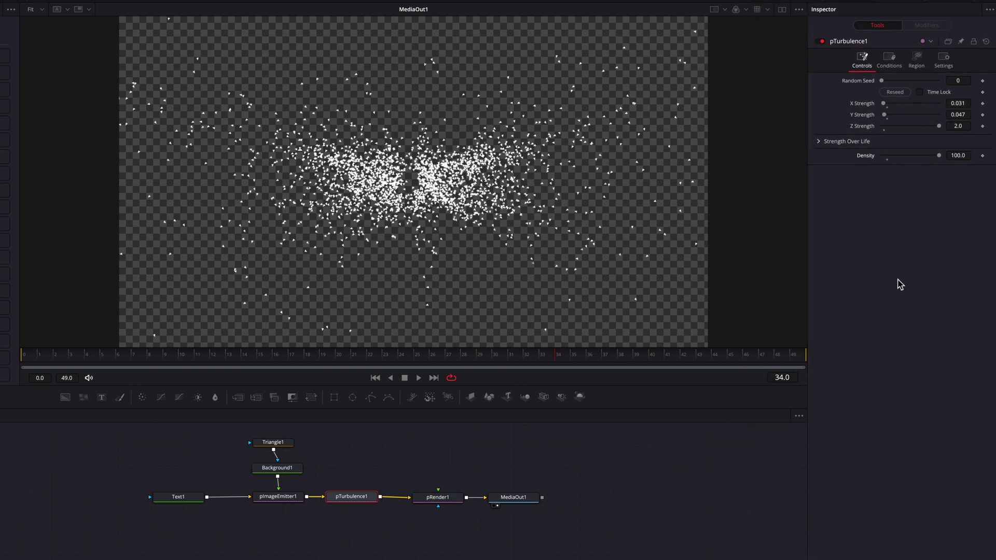
- Disconnect pRender1 from MediaOut1 and switch its Output Mode to 3D
left_click_drag(538, 500, 629, 508)
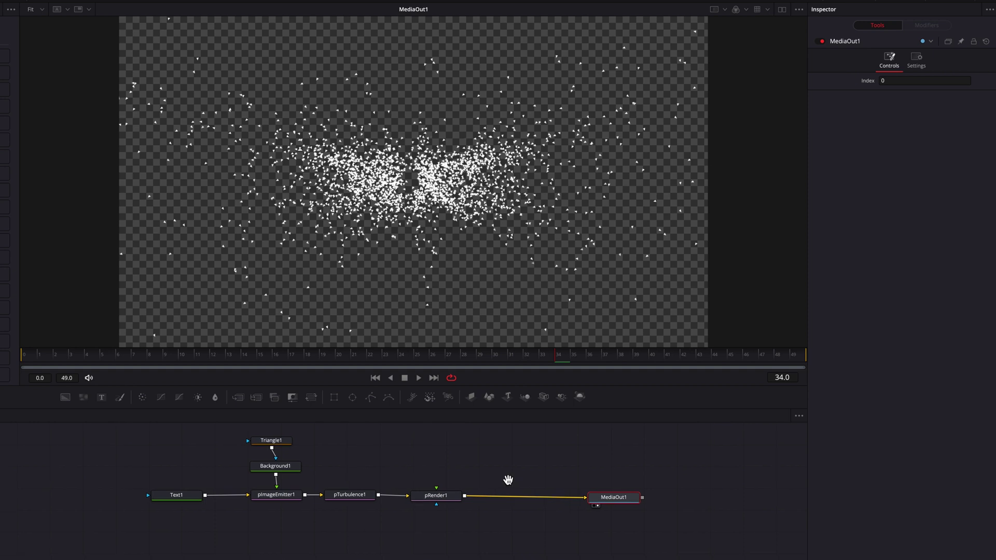
left_click_drag(508, 479, 483, 471)
left_click_drag(557, 489, 433, 484)
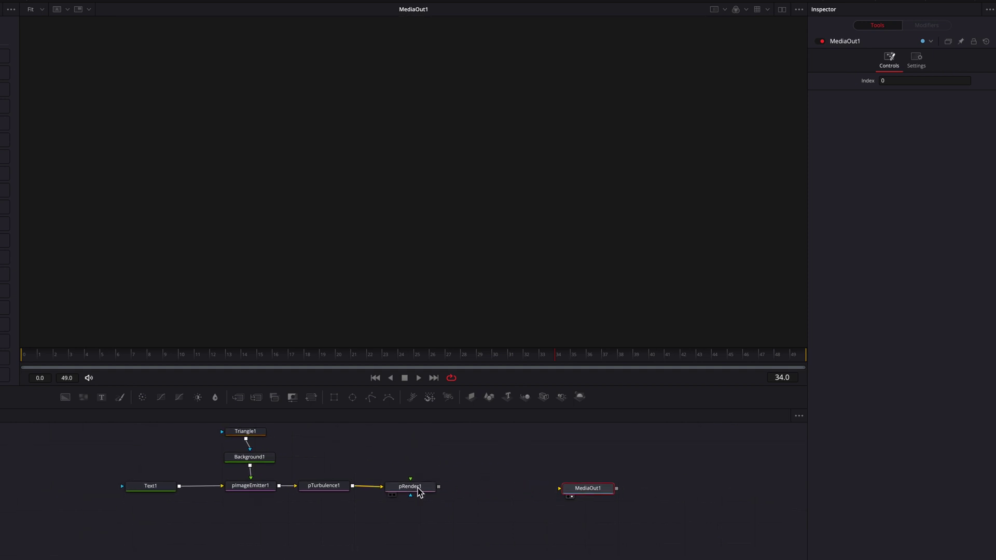
left_click(419, 490)
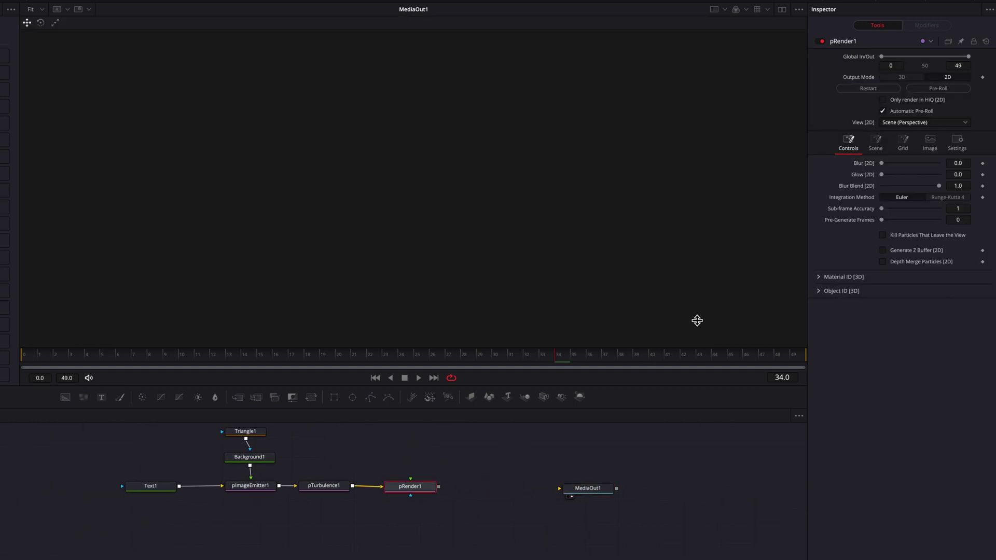
left_click(901, 78)
- Chain Merge3D and Renderer3D after pRender1 and connect Renderer3D1 to MediaOut1
left_click(528, 398)
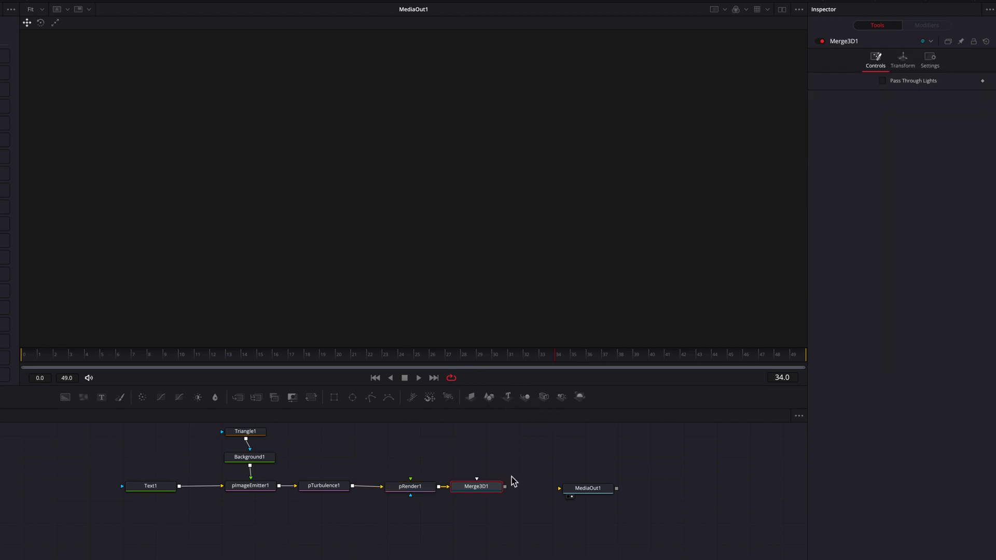
left_click(581, 398)
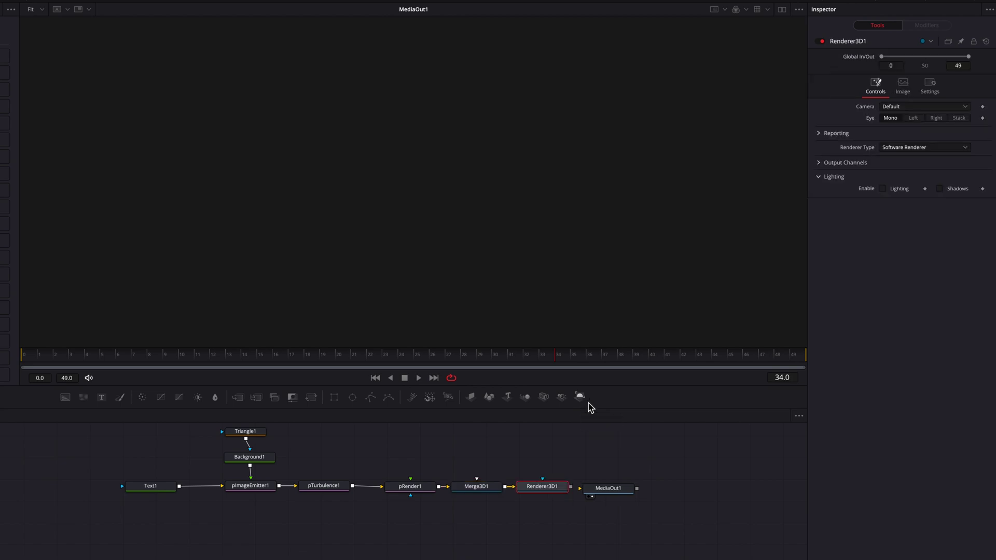
left_click_drag(603, 492, 638, 493)
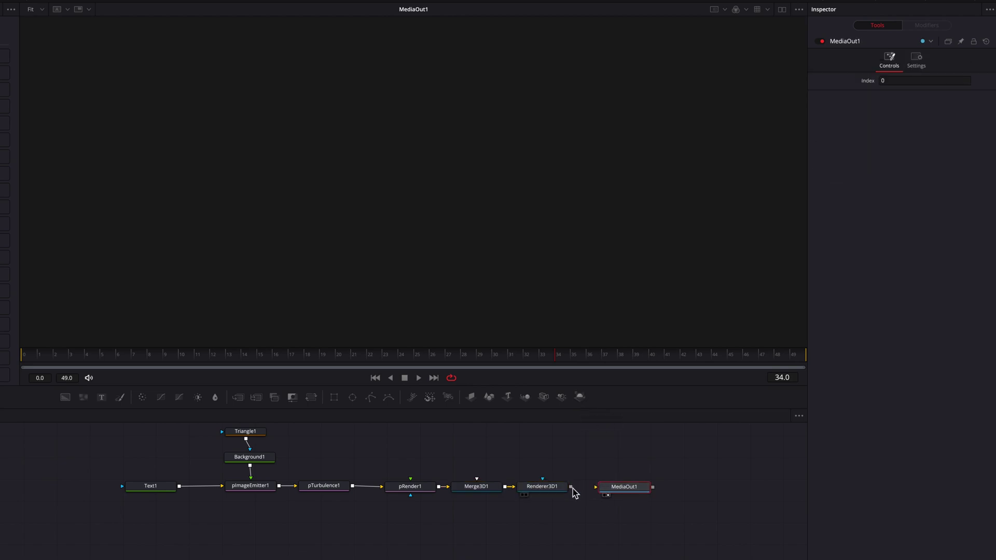
left_click_drag(572, 487, 595, 489)
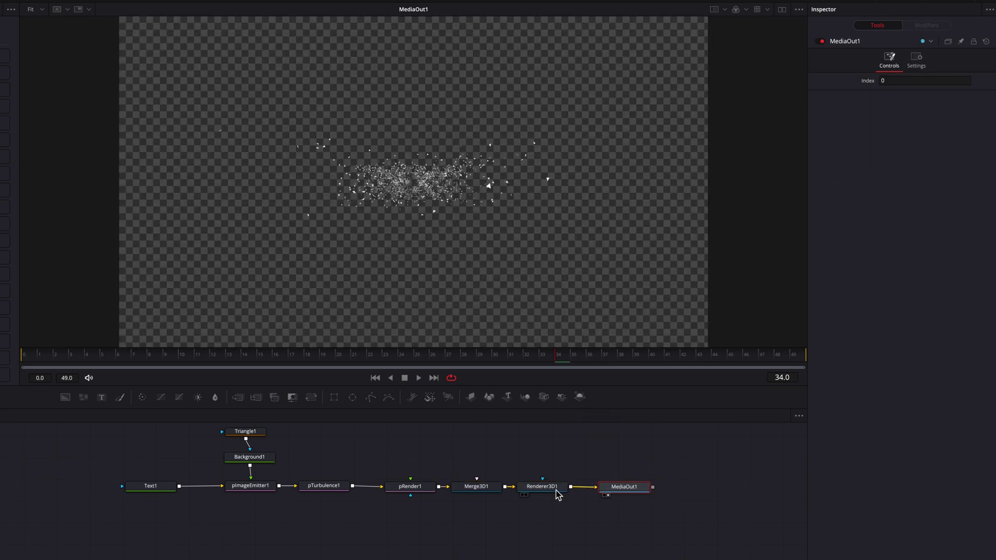
- Split the viewer and show Merge3D1's 3D scene on the left
left_click(476, 490)
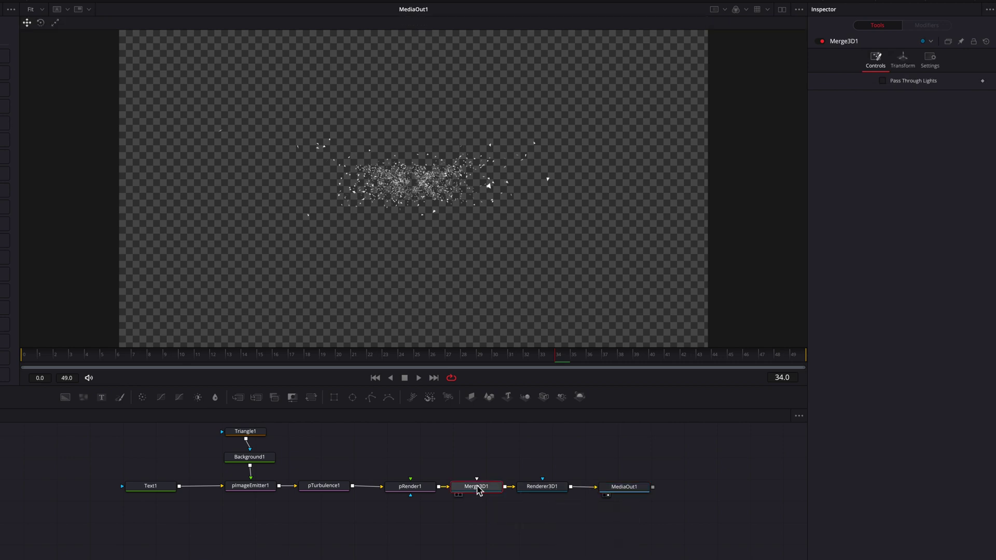
left_click(782, 9)
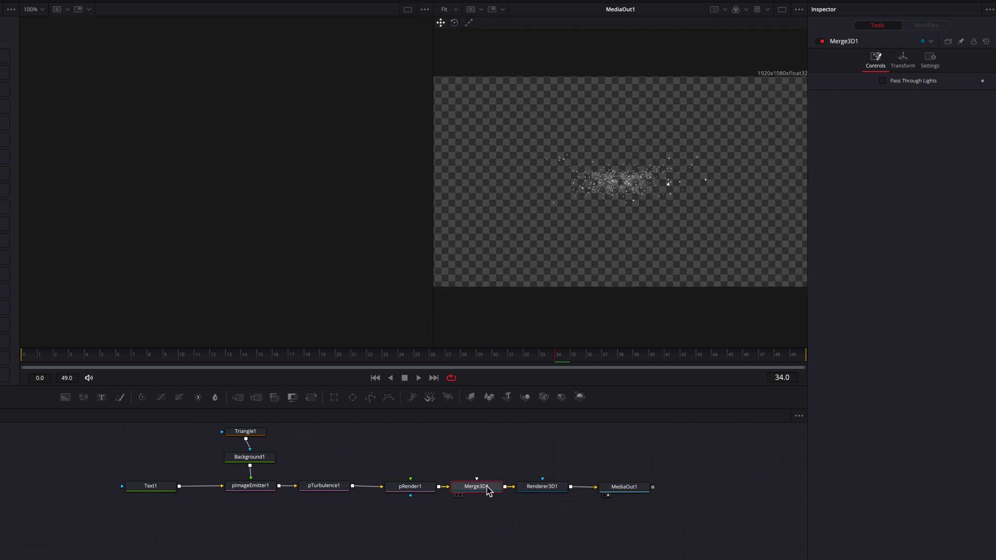
key("1")
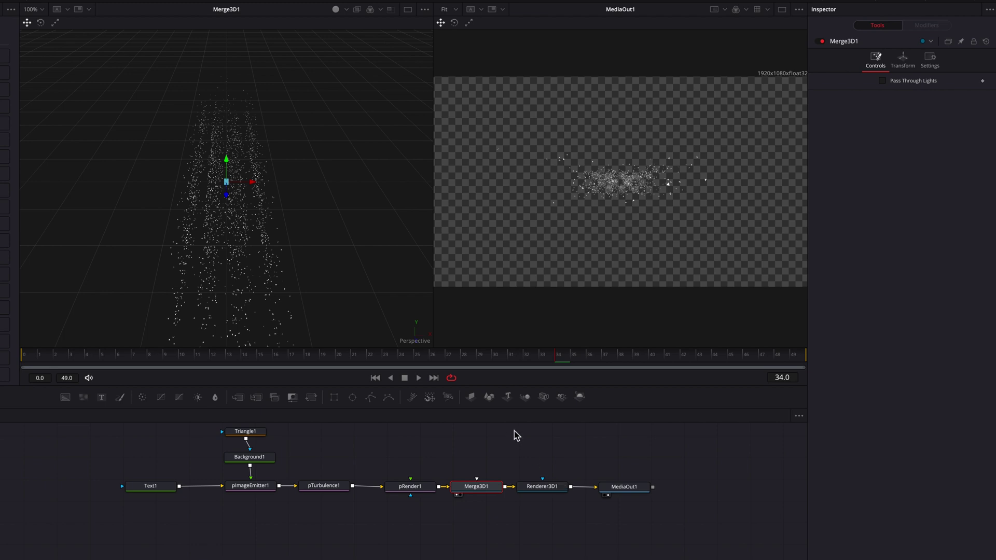
- Add Camera3D to Merge3D1 and, at frame 0, drag it down to frame the TEXT
left_click(544, 398)
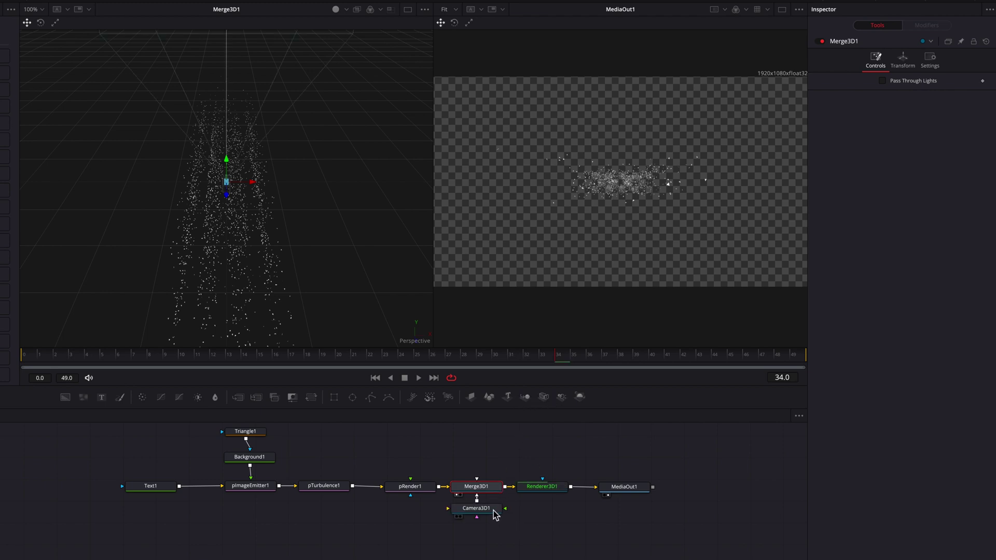
left_click(485, 509)
left_click(32, 356)
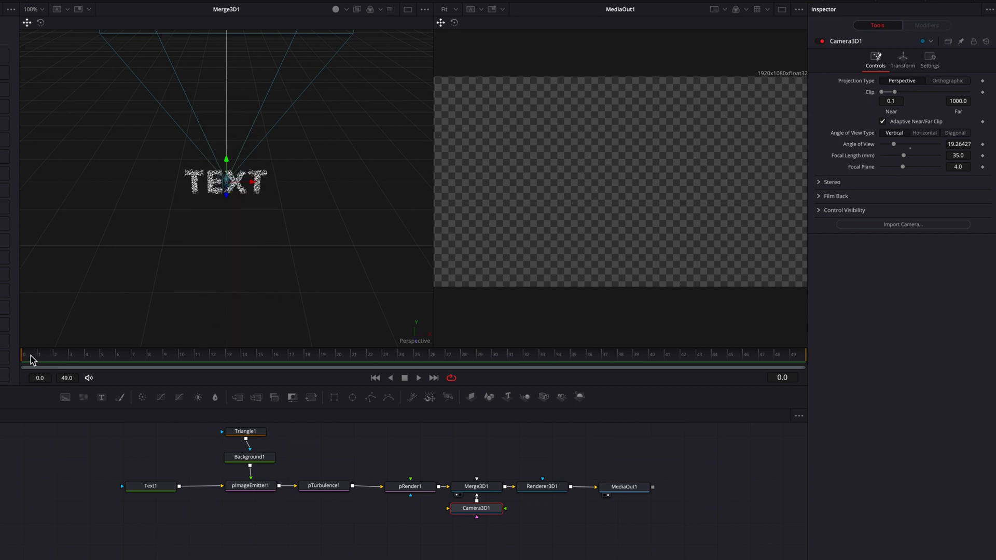
left_click_drag(226, 199, 229, 403)
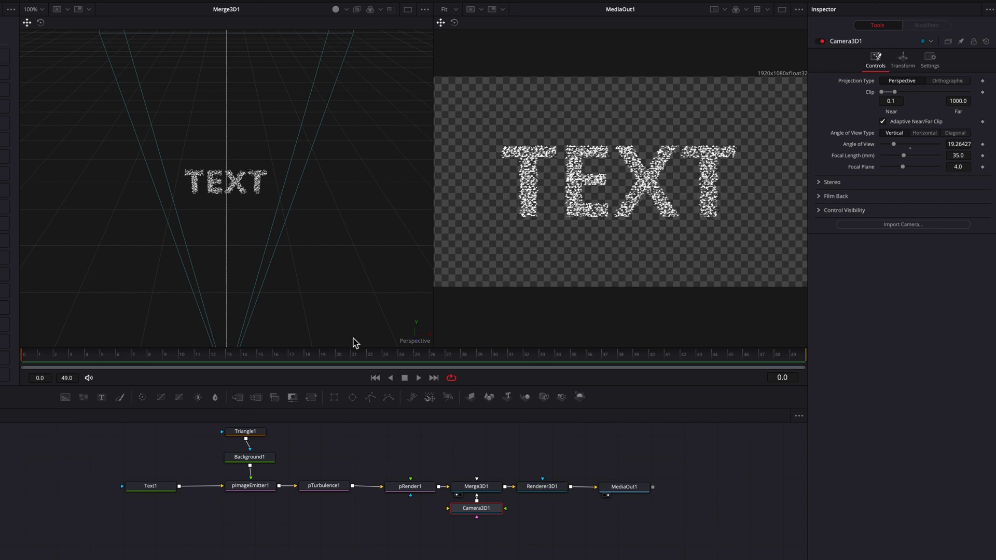
- Scrub the animation through frames 24 and 32 to frame 41 to check the camera view
left_click_drag(322, 354, 404, 364)
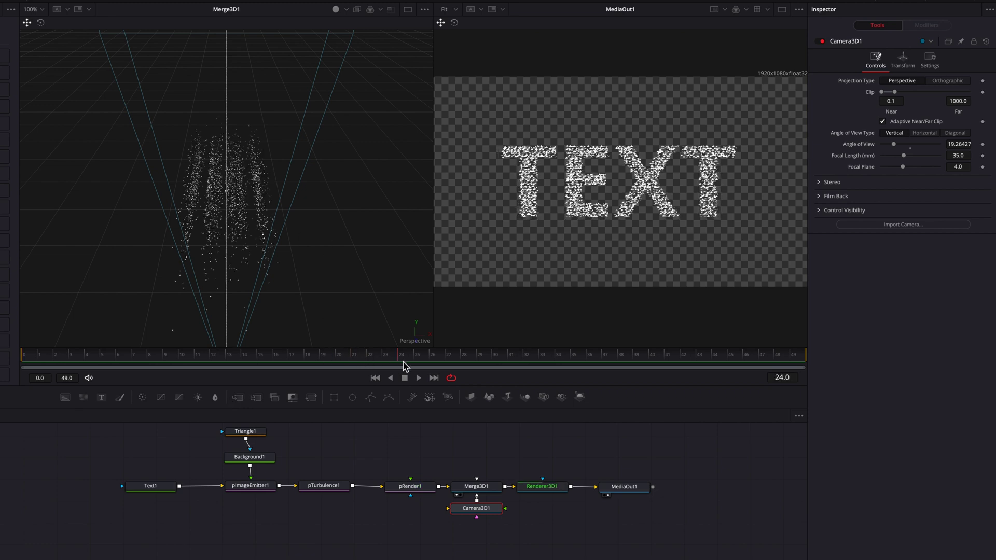
left_click_drag(470, 363, 651, 360)
left_click(667, 360)
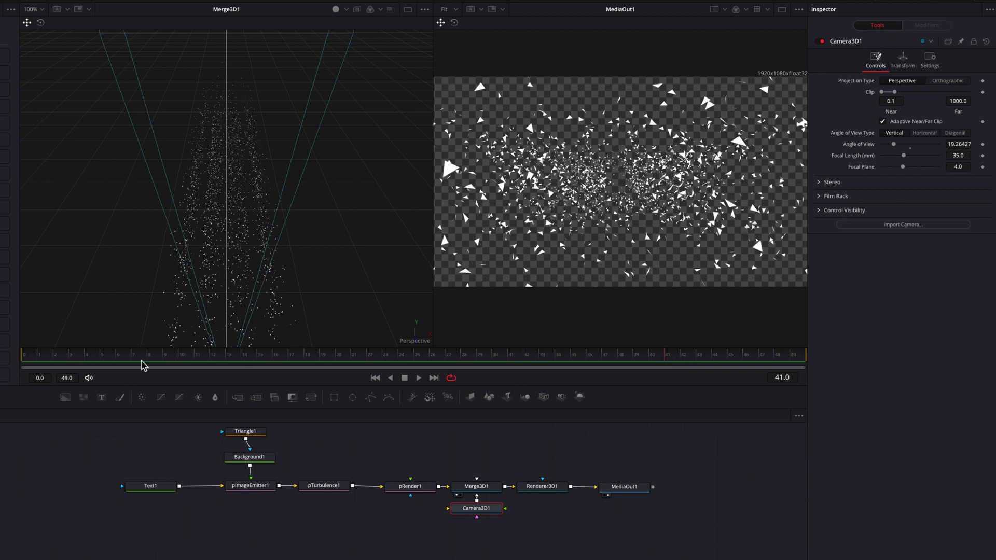
left_click_drag(624, 487, 682, 488)
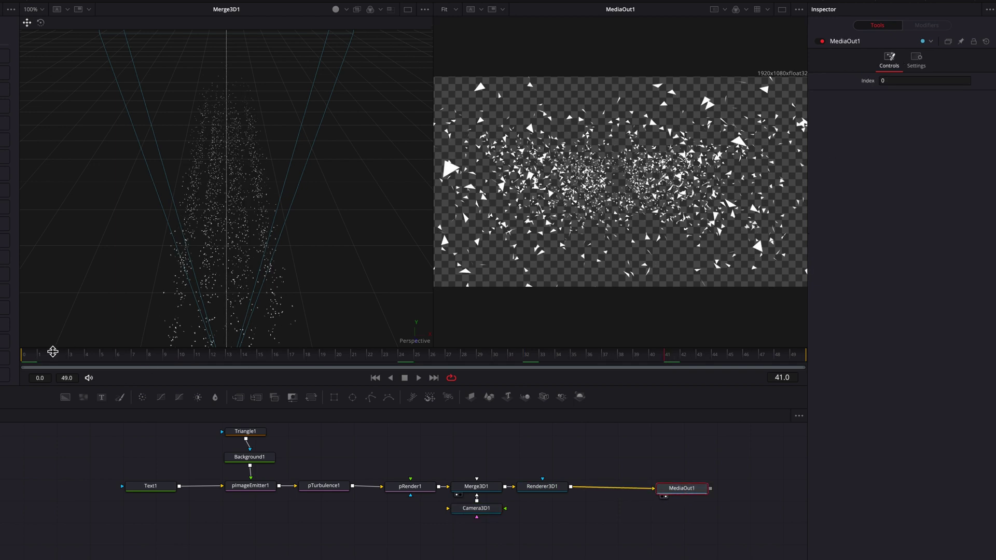
- At frame 0, paste a copy of the Text1 node as Text1_1
left_click_drag(42, 358, 31, 358)
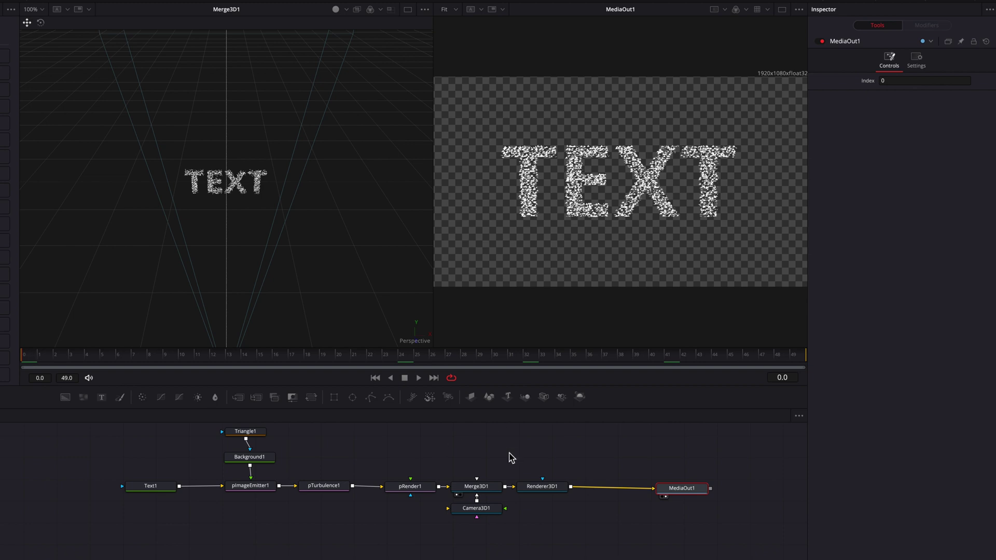
scroll(511, 458, "right", 5)
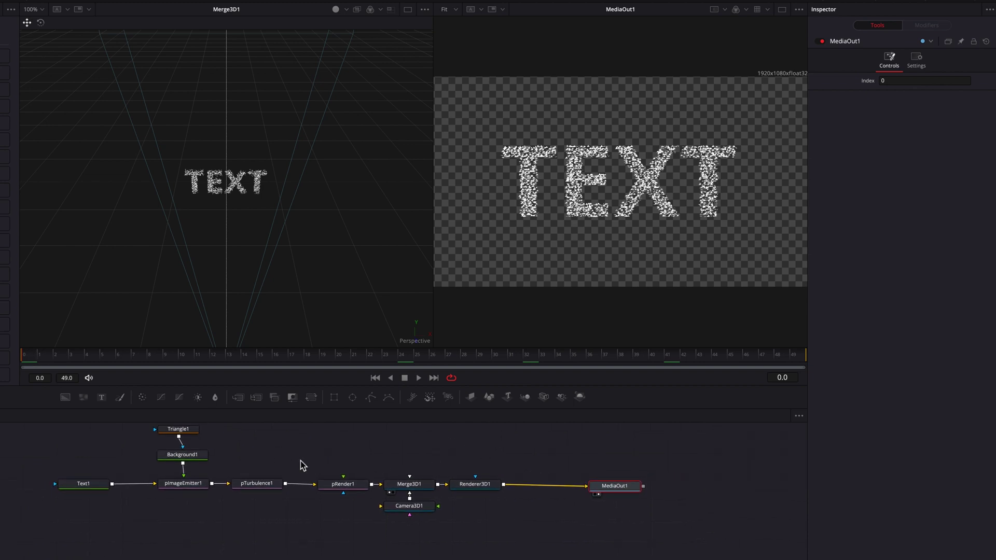
left_click(96, 490)
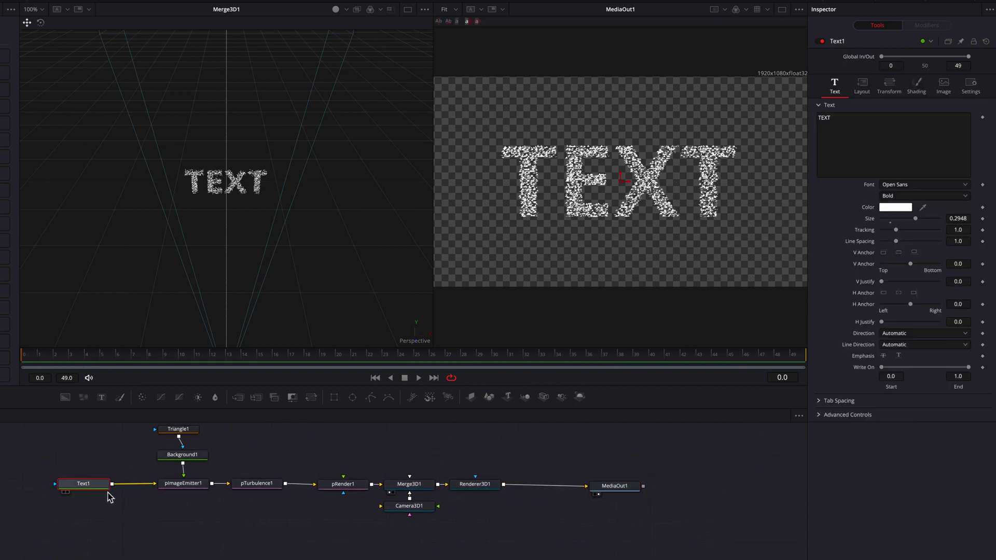
key("ctrl+v")
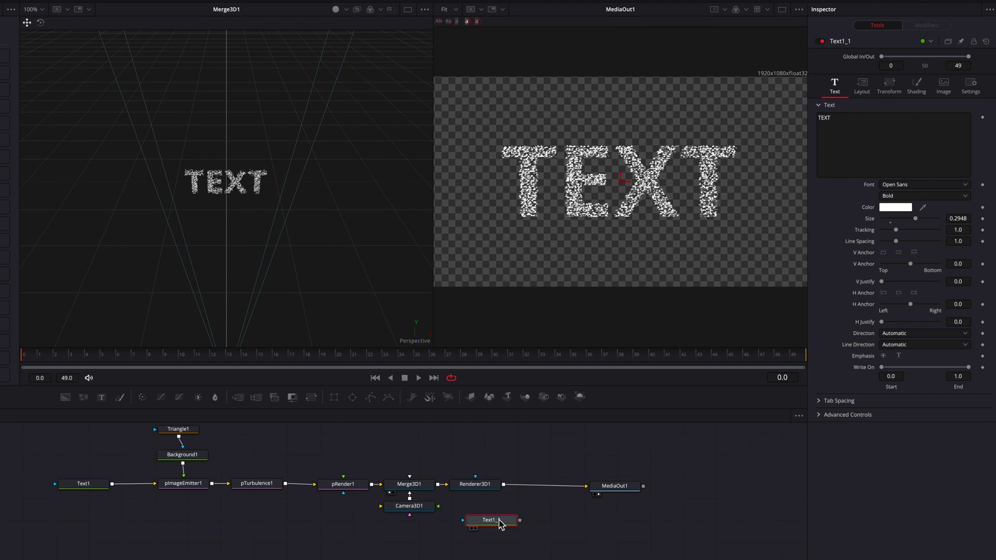
- Merge the 3D render with Text1_1 via Merge1 into MediaOut1 and return to one viewer
left_click_drag(503, 484, 520, 520)
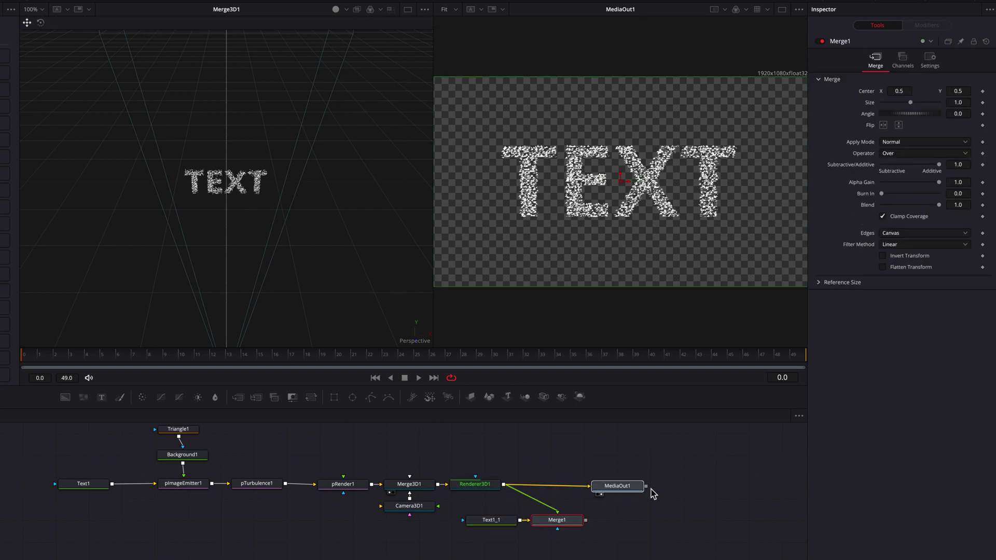
left_click_drag(623, 486, 721, 484)
left_click_drag(585, 520, 689, 484)
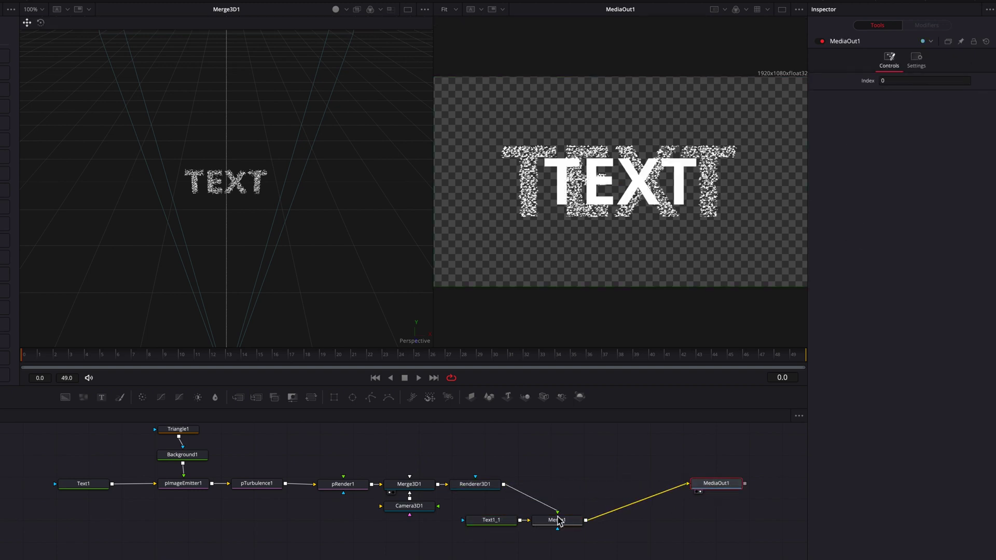
left_click_drag(558, 521, 555, 487)
left_click(783, 9)
- Set Text1_1's size to 0.445 to cover the particle text
left_click(492, 520)
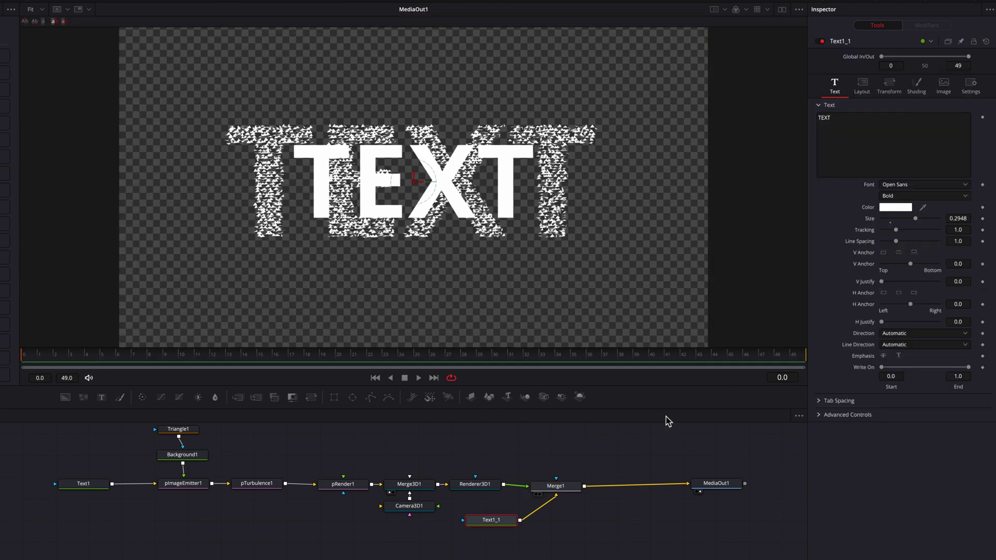
left_click_drag(916, 219, 933, 218)
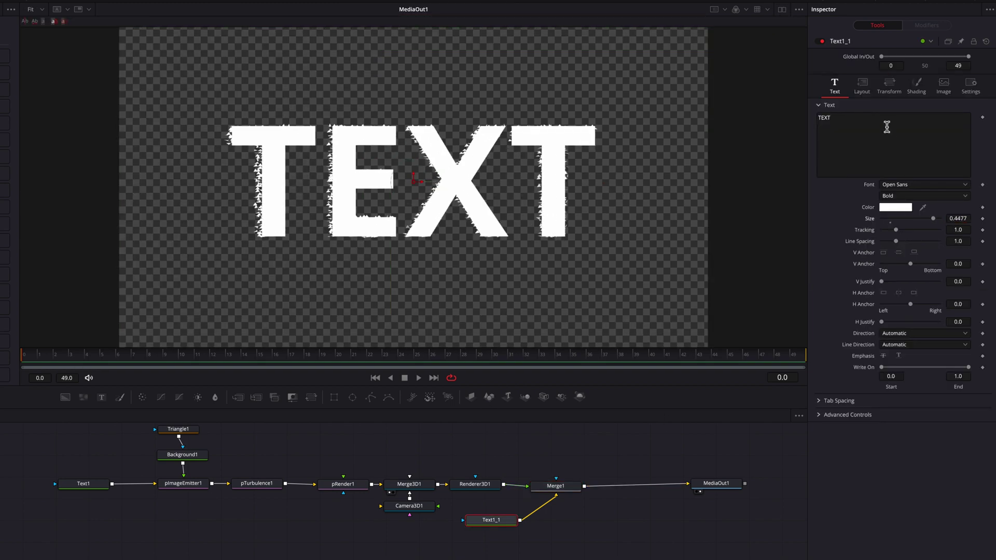
left_click(959, 219)
type("0.445")
key("Return")
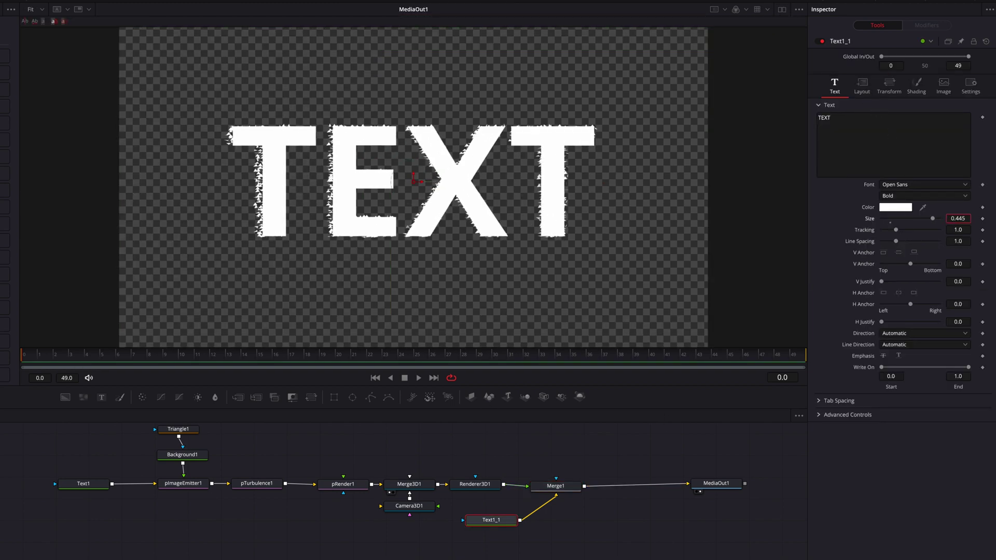
- Adjust Text1_1's Layout Center X, trying 0.498 then 0.502
left_click(862, 86)
left_click(899, 128)
type("0.498")
key("Return")
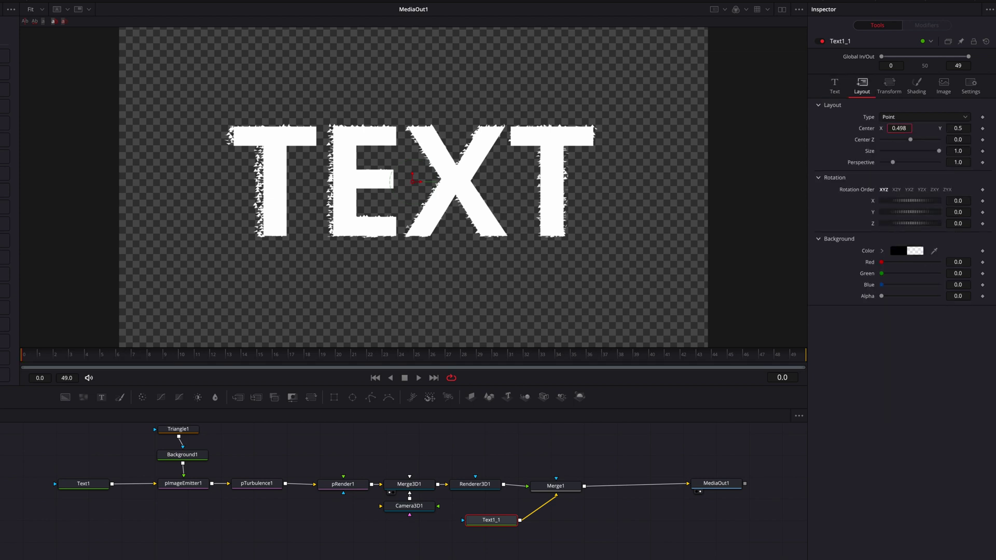
key("BackSpace")
key("Return")
type("0.502")
key("Return")
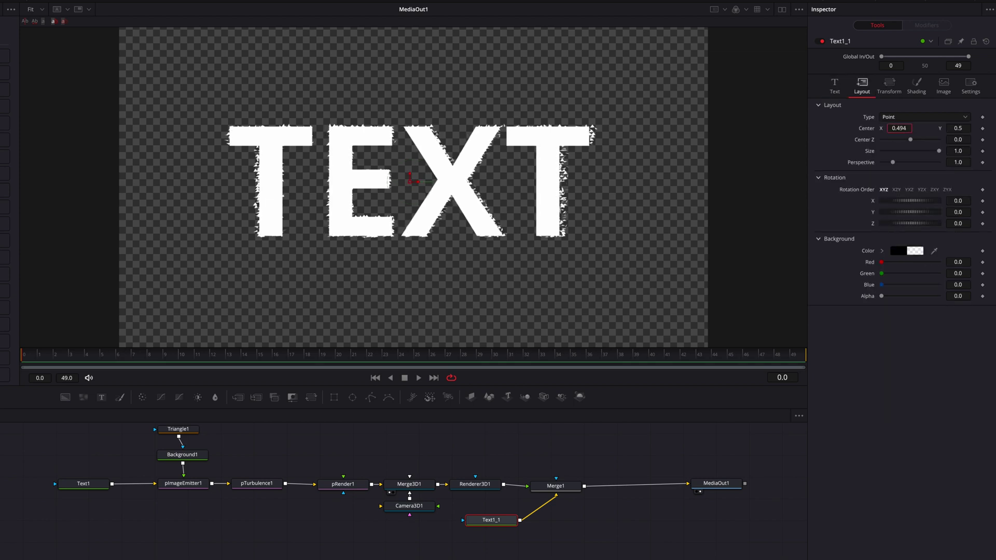
- Tighten Text1_1's Tracking to 1.0067 and nudge Center X down to 0.495
left_click(835, 88)
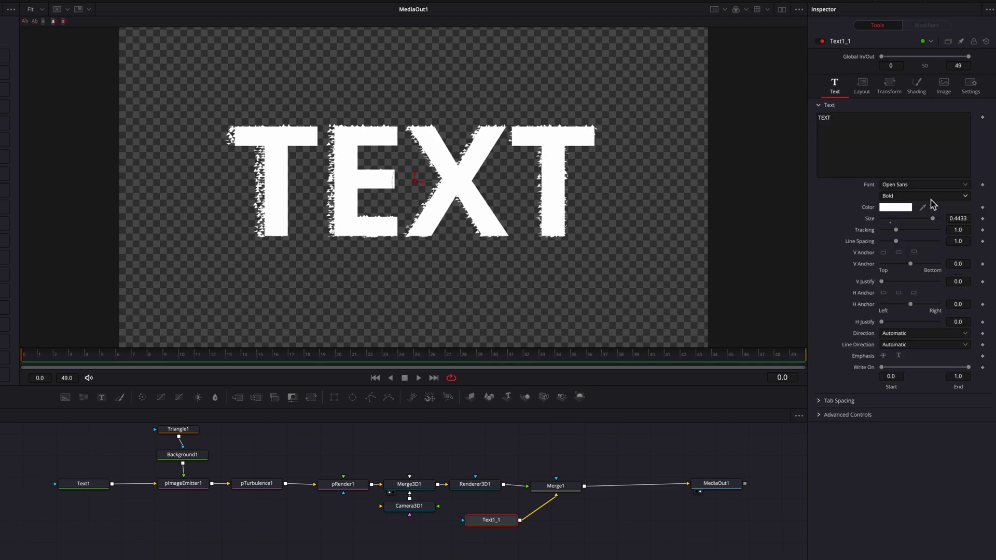
left_click_drag(958, 235, 960, 235)
left_click(858, 89)
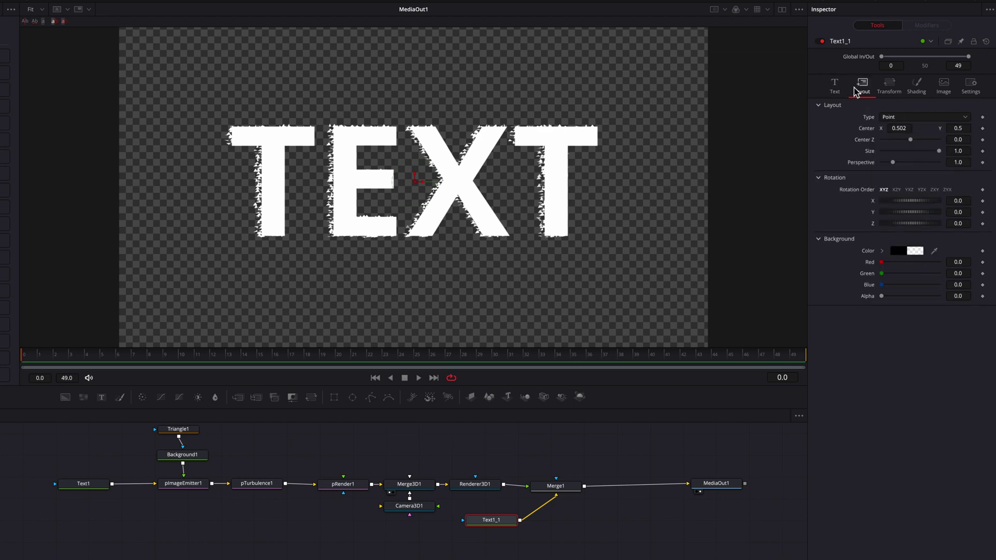
left_click_drag(906, 128, 907, 128)
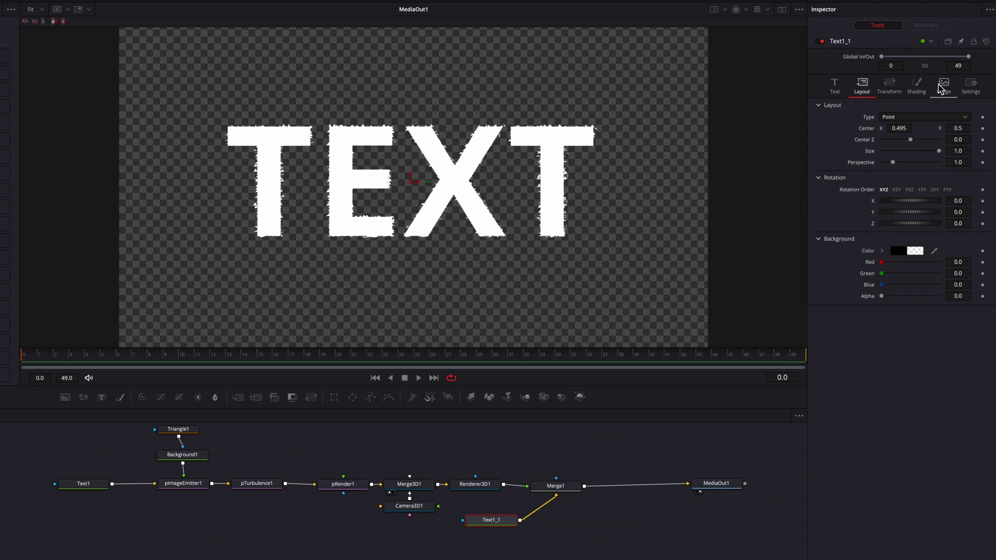
- Keyframe Text1_1 Shading Opacity at 1 on frame 0 and 0 on frame 1
left_click(916, 88)
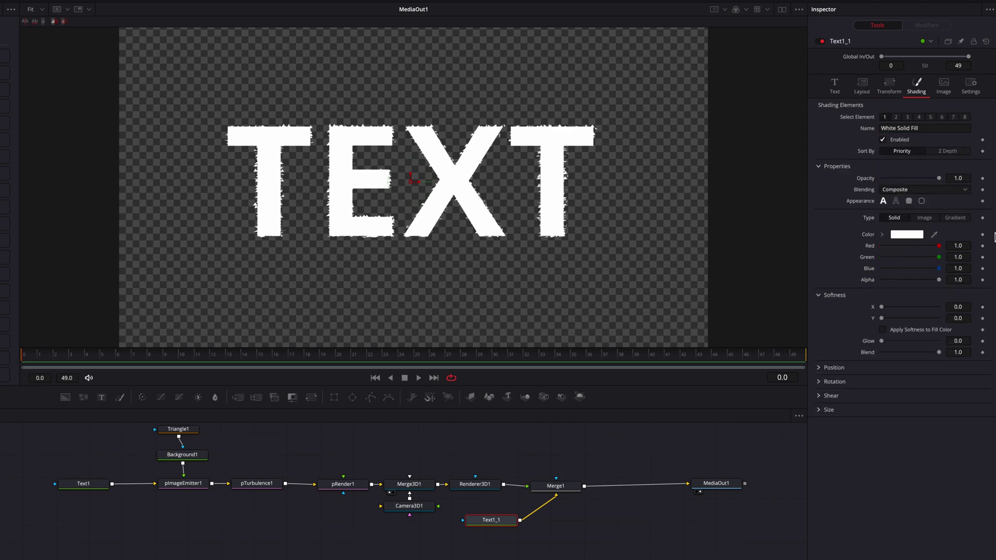
left_click(983, 179)
key("Right")
left_click_drag(940, 179, 790, 201)
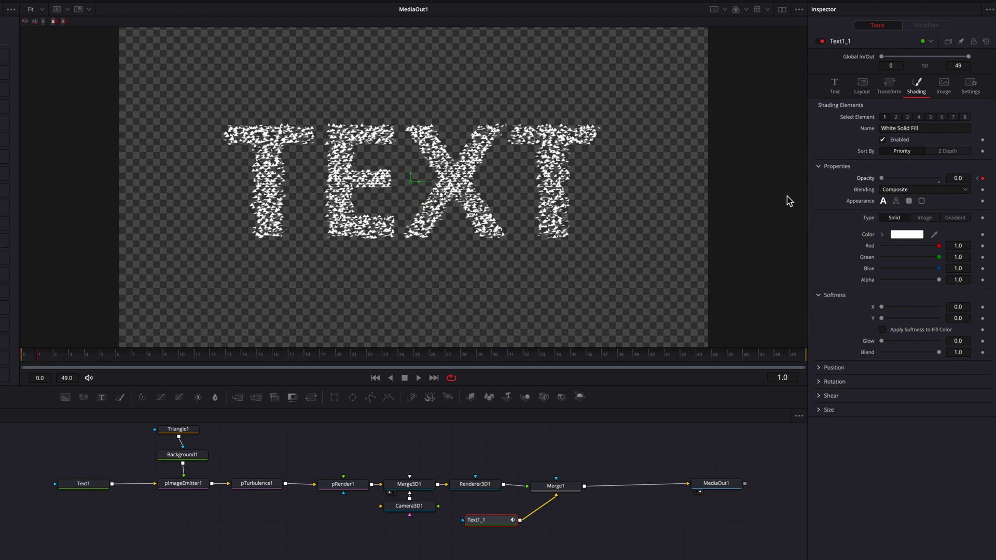
- Keyframe Merge1 Blend at 1 on frame 1 and 0 on frame 0, then check both frames
left_click(556, 487)
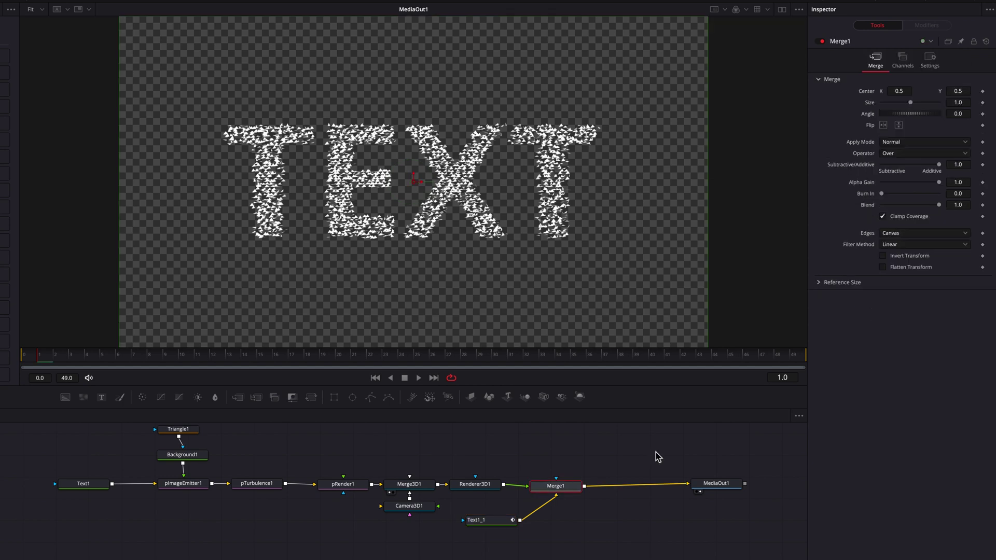
left_click(983, 206)
key("Left")
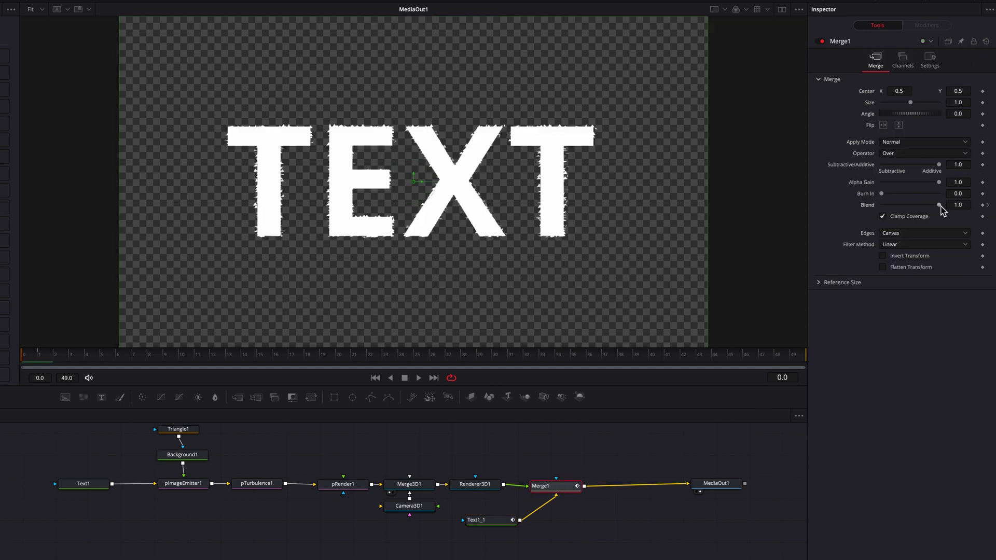
left_click_drag(940, 205, 846, 205)
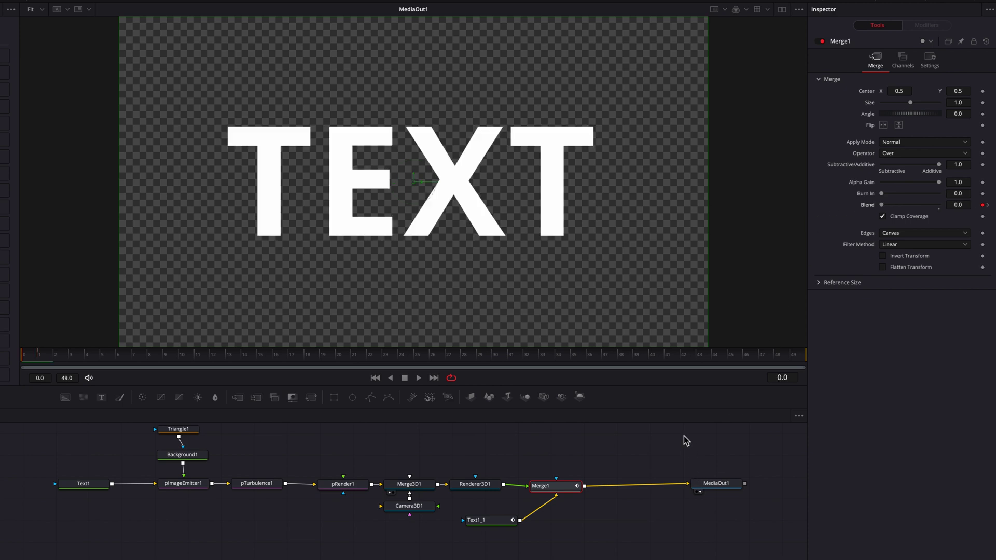
key("Right")
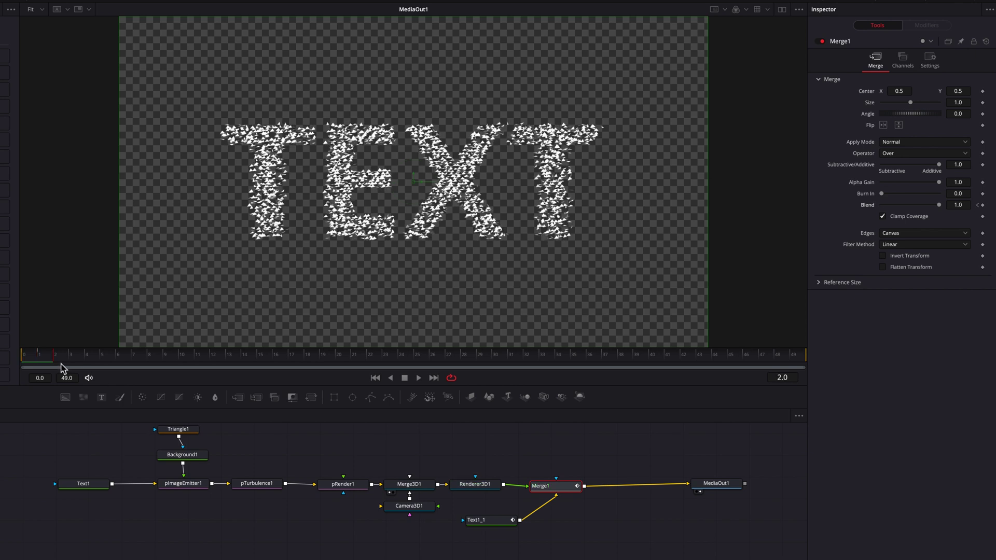
left_click(32, 356)
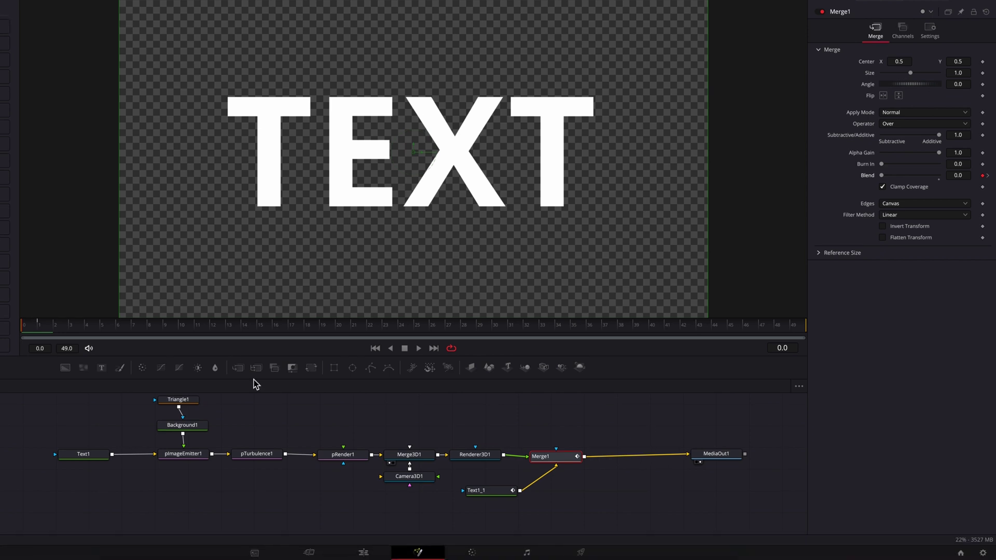
- Play the Fusion Composition clip three times from its start on the Edit page, then return to Fusion
left_click(370, 553)
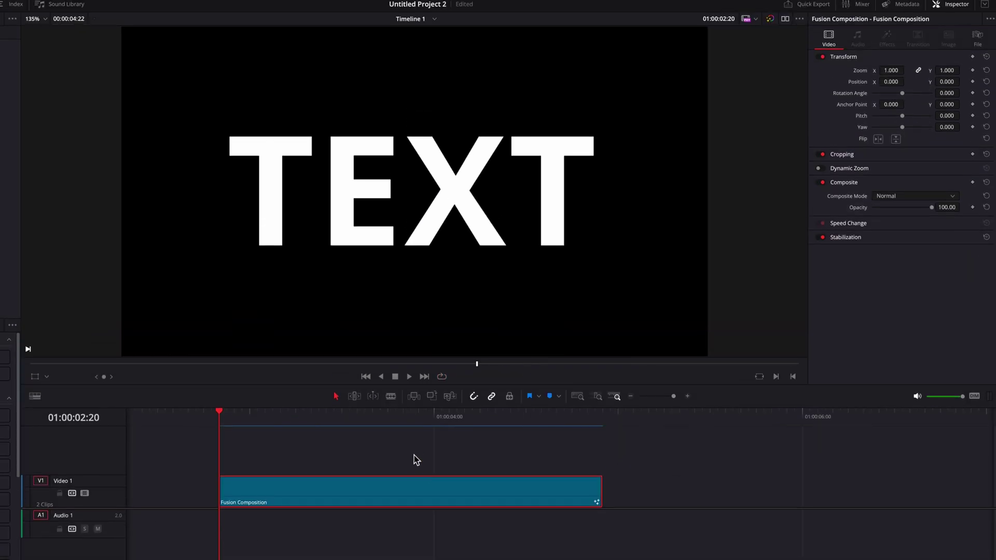
key("space")
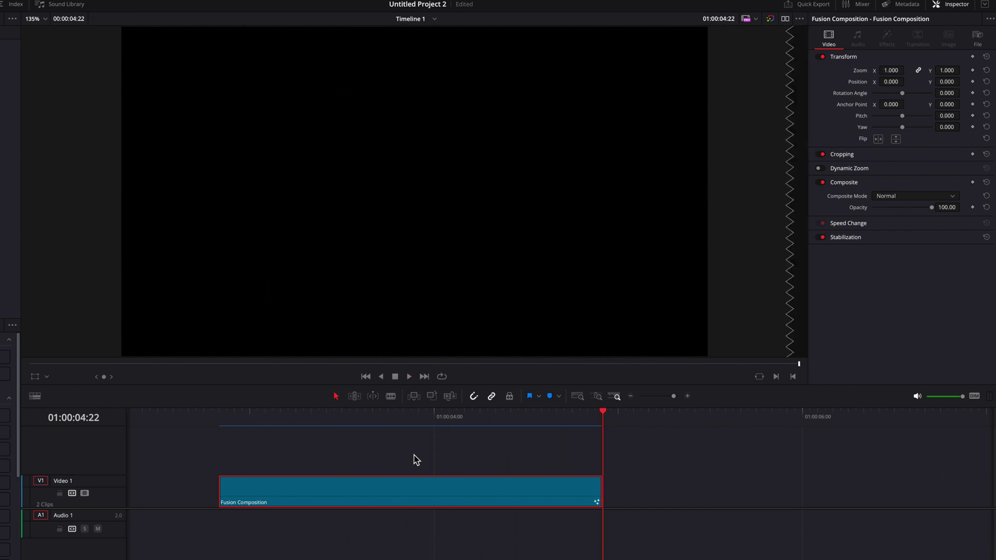
left_click(220, 418)
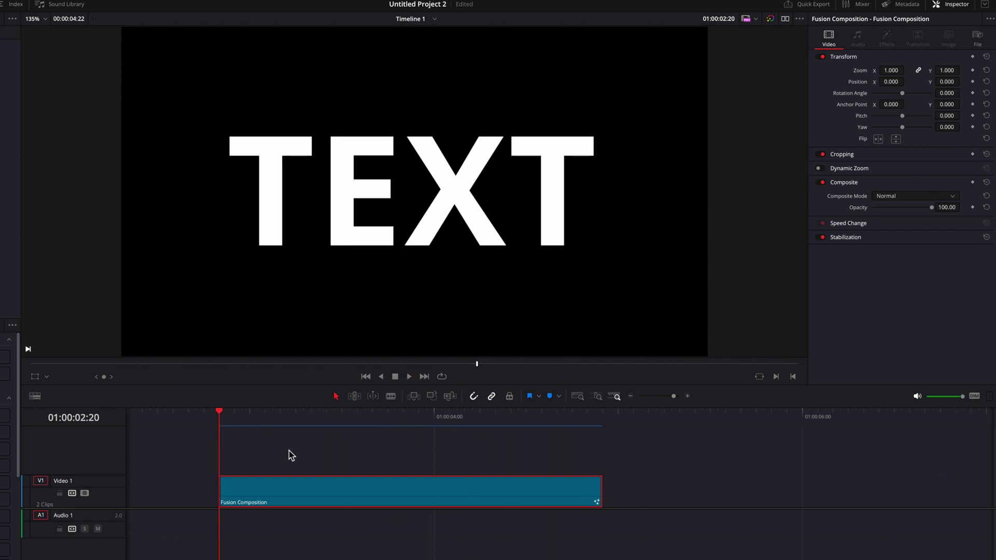
key("space")
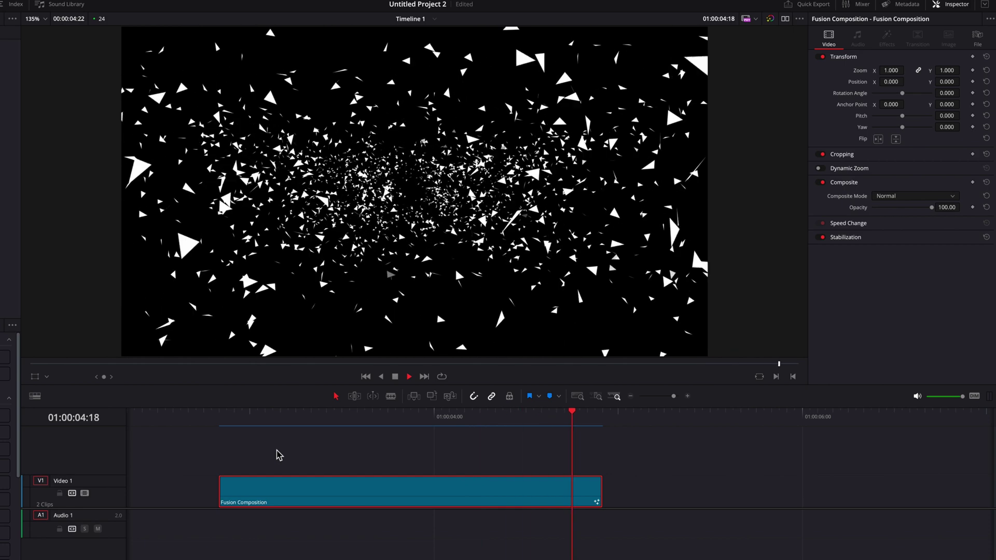
left_click(226, 418)
key("space")
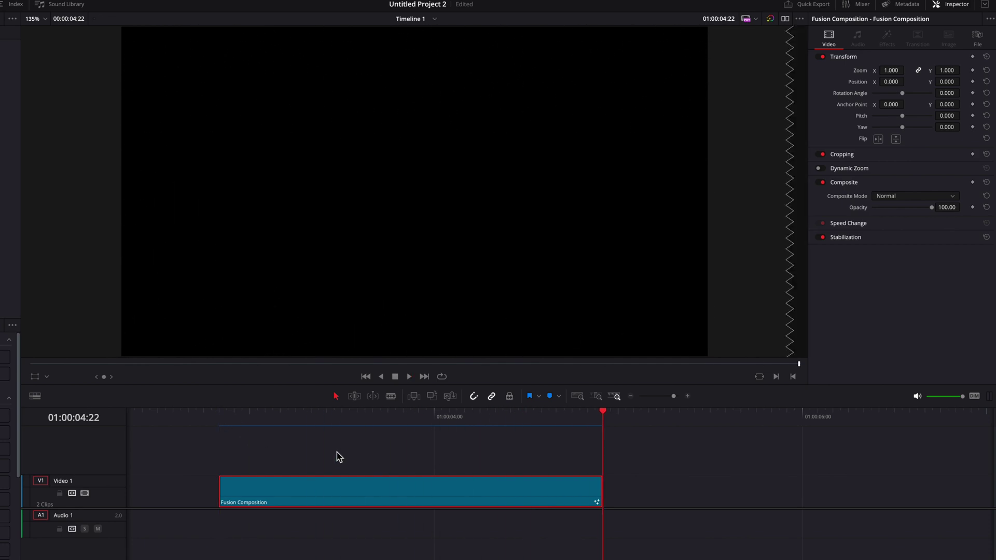
left_click(220, 416)
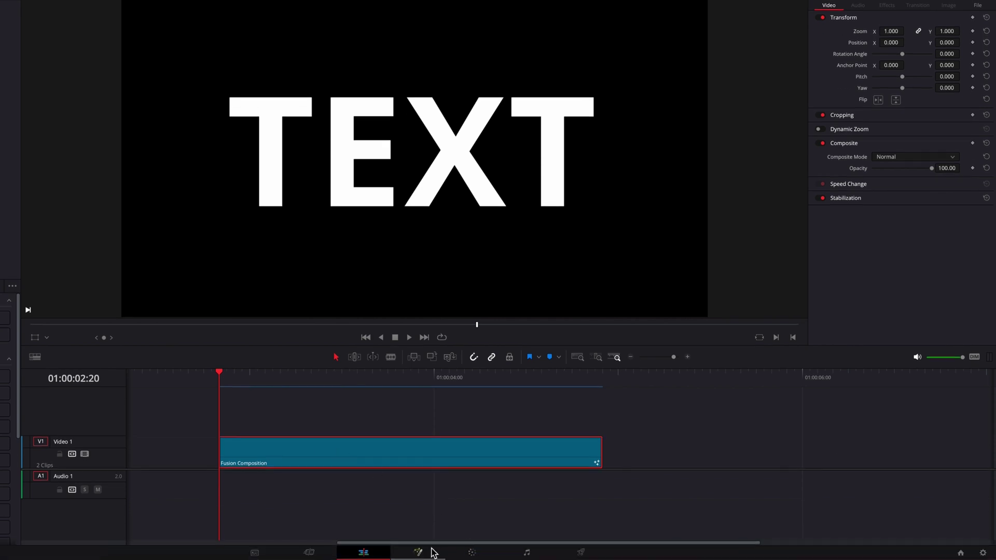
left_click(422, 554)
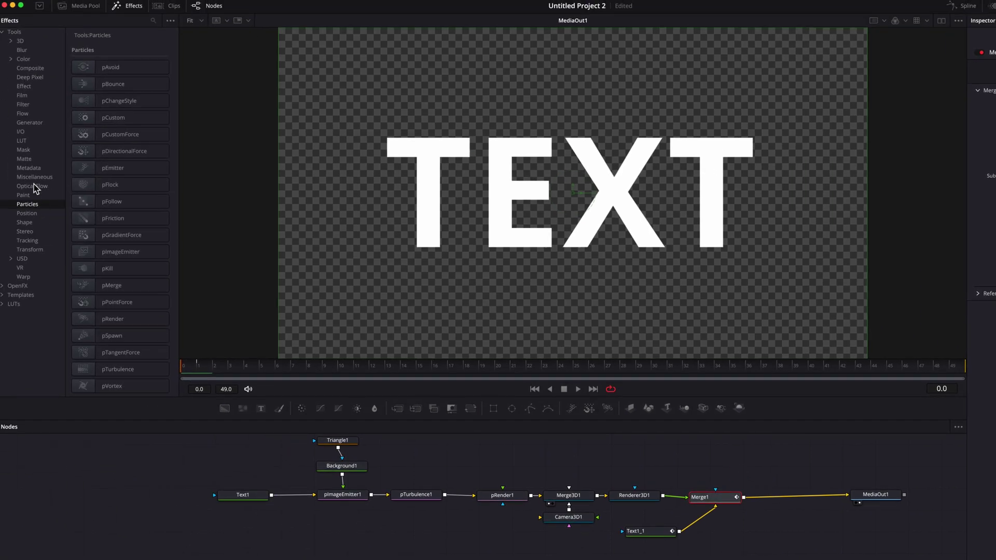
- Insert a Time Stretcher after Merge1 with Source Time keyed 48 at frame 0 and 0 at frame 49
left_click(34, 177)
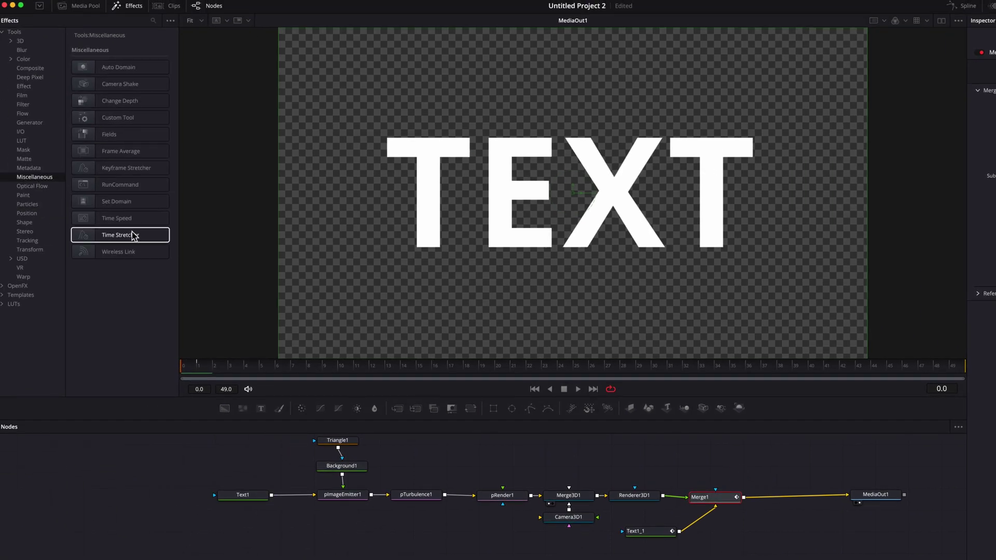
left_click_drag(133, 234, 795, 501)
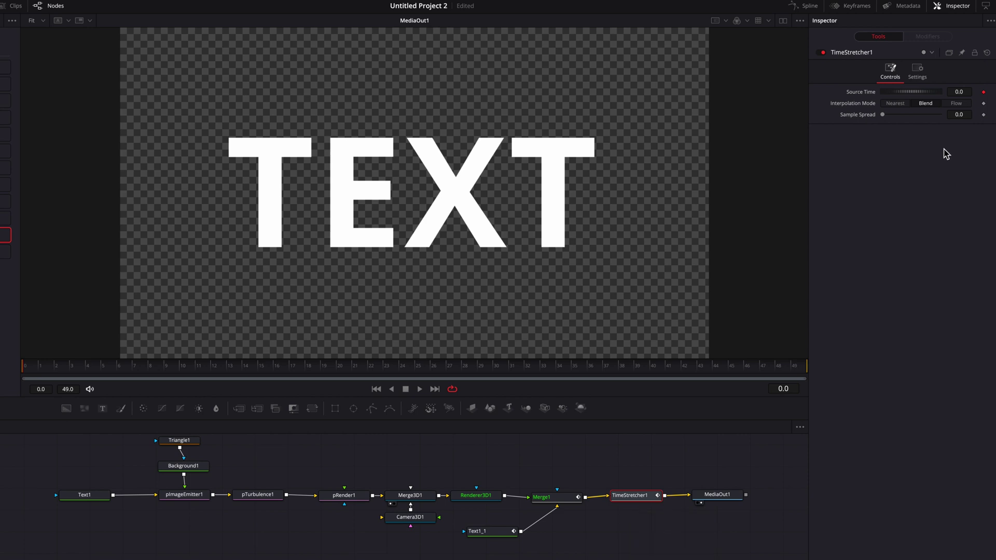
left_click(967, 95)
type("48")
key("Tab")
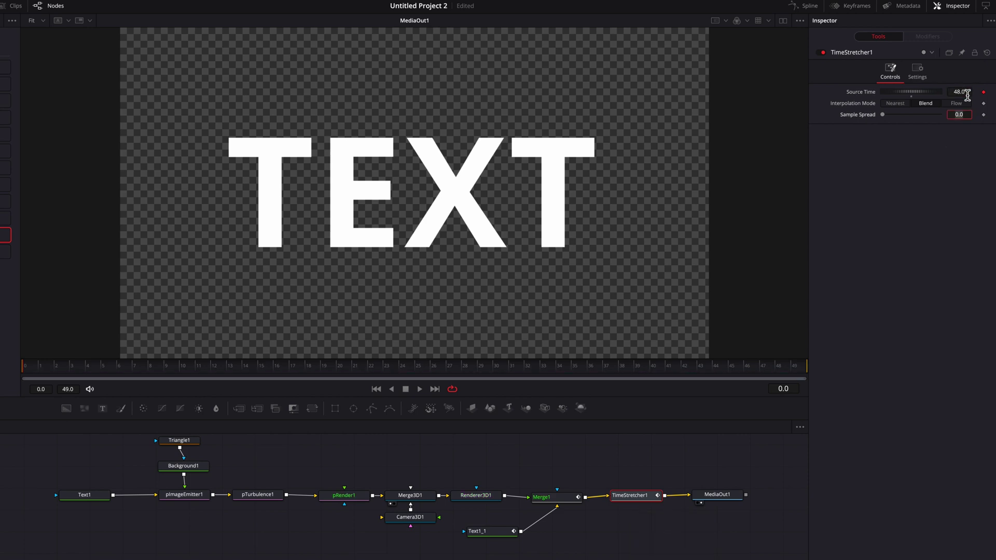
left_click(794, 369)
type("0")
key("Tab")
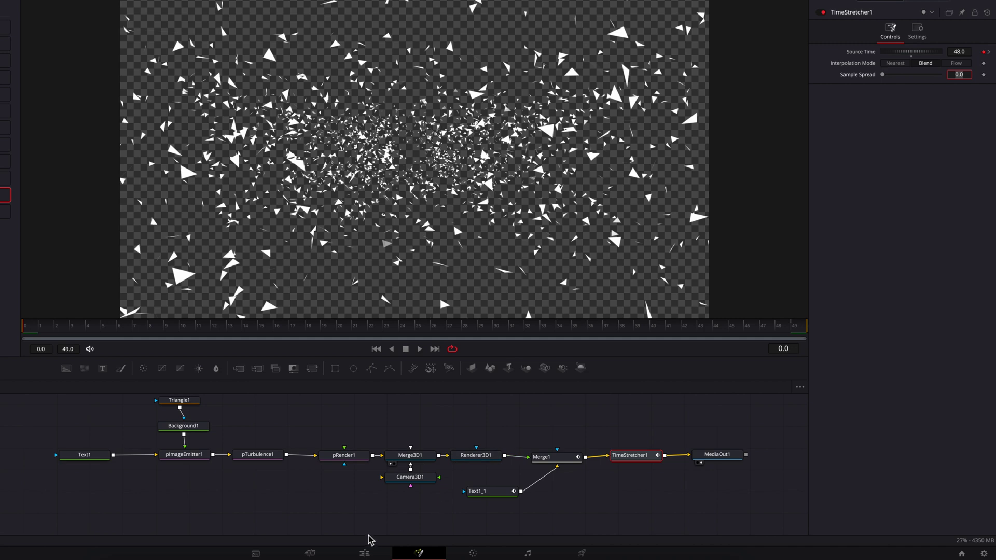
left_click(365, 553)
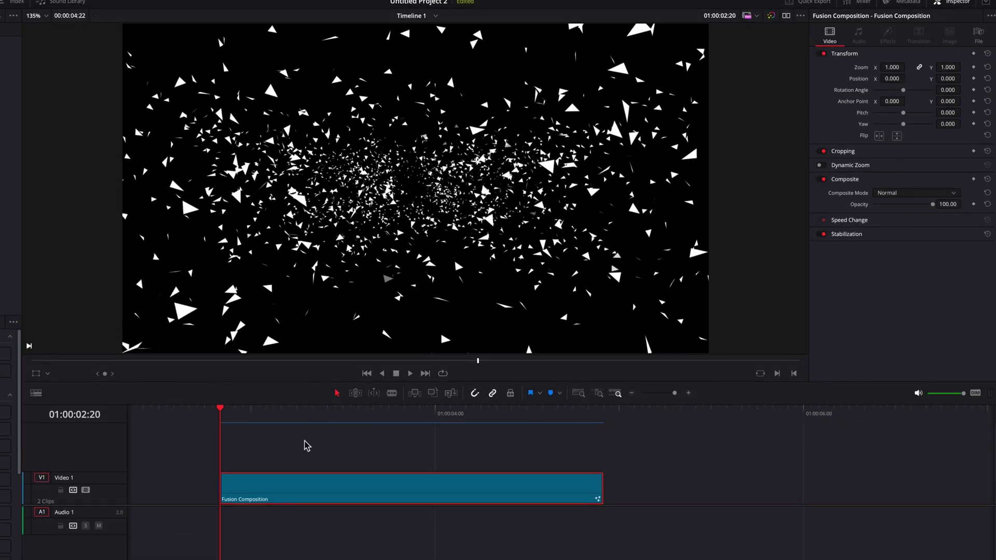
key("space")
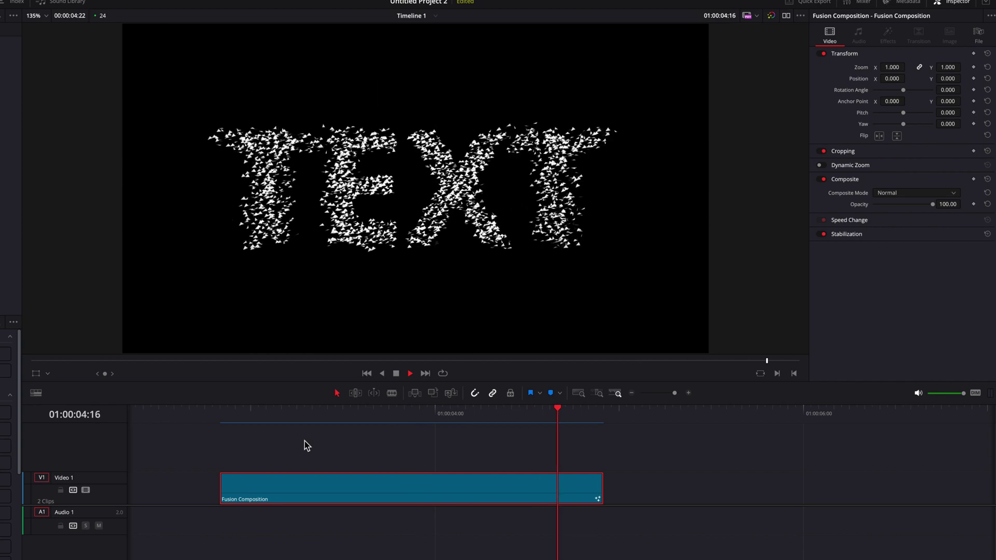
left_click(221, 411)
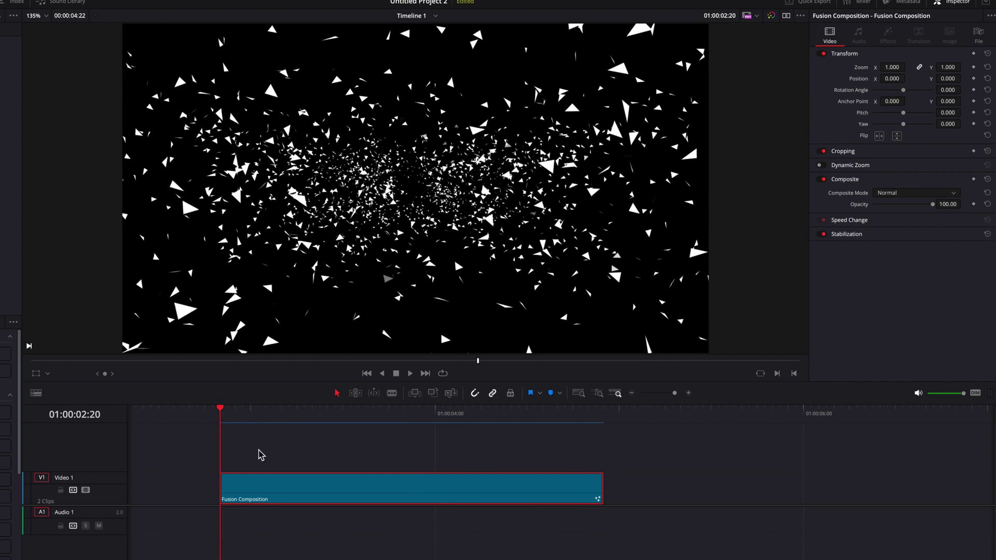
key("space")
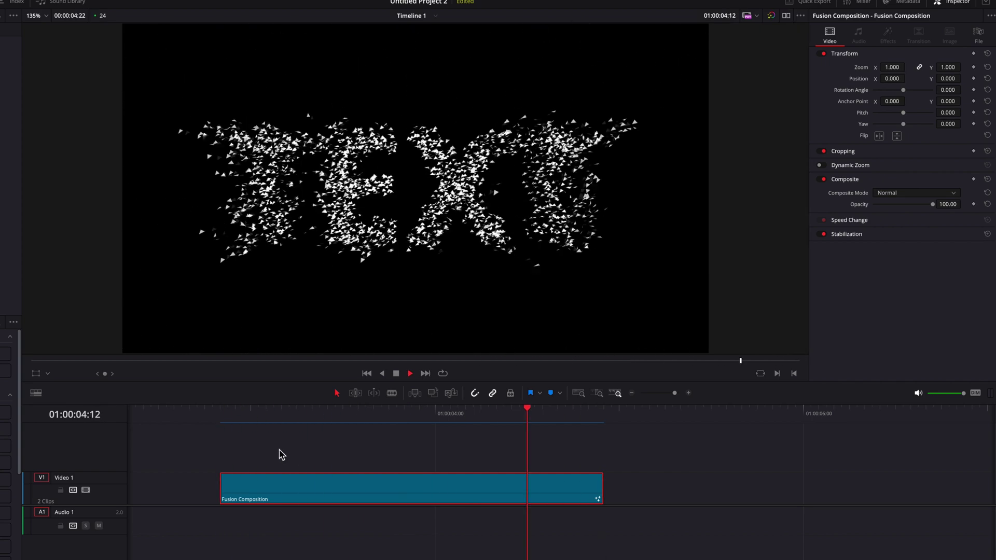
left_click(215, 413)
key("space")
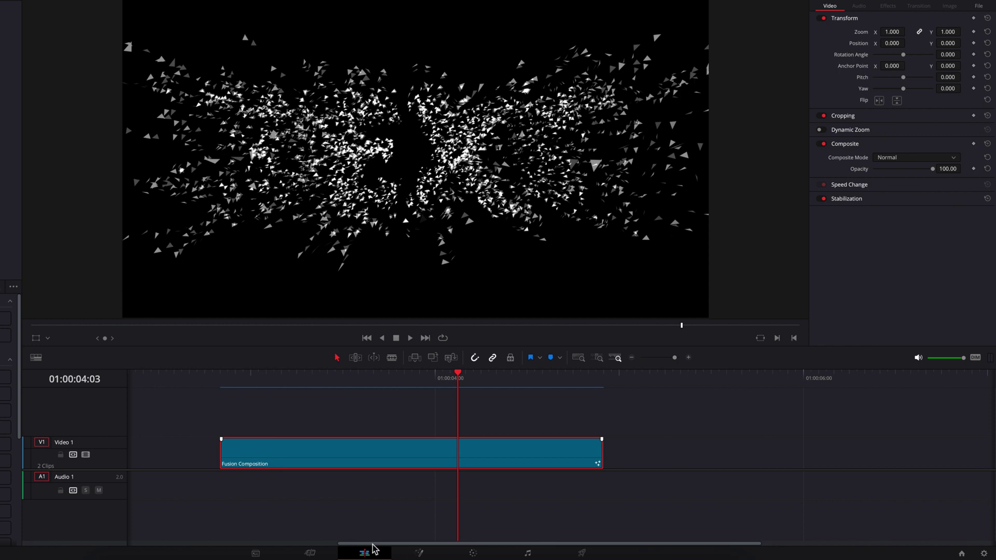
- Set TimeStretcher1 to nearest-frame interpolation, try easing its Source Time curve, then undo to keep it linear
left_click(421, 553)
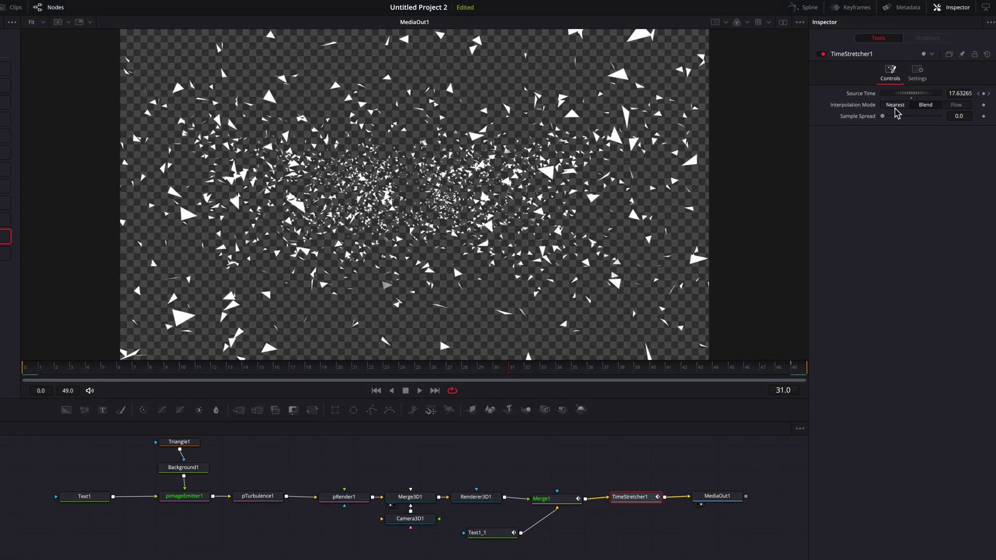
left_click(896, 106)
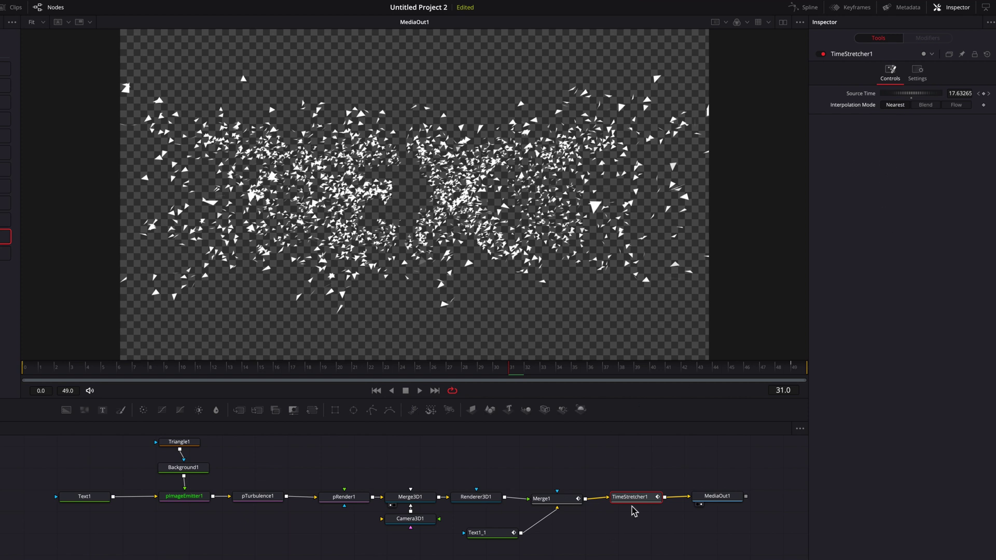
left_click(807, 7)
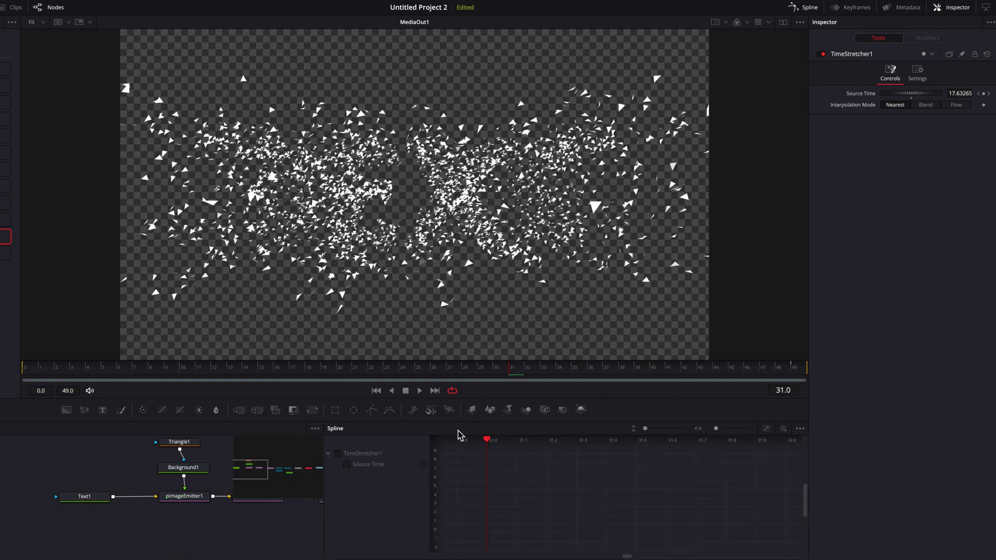
left_click(767, 429)
key("ctrl+a")
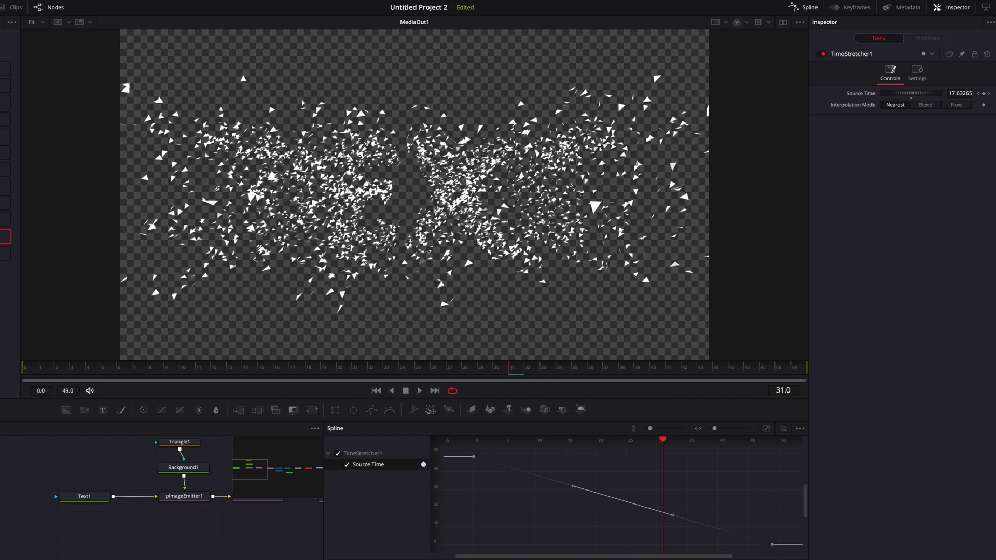
key("s")
left_click_drag(573, 469, 638, 501)
left_click_drag(673, 544, 703, 514)
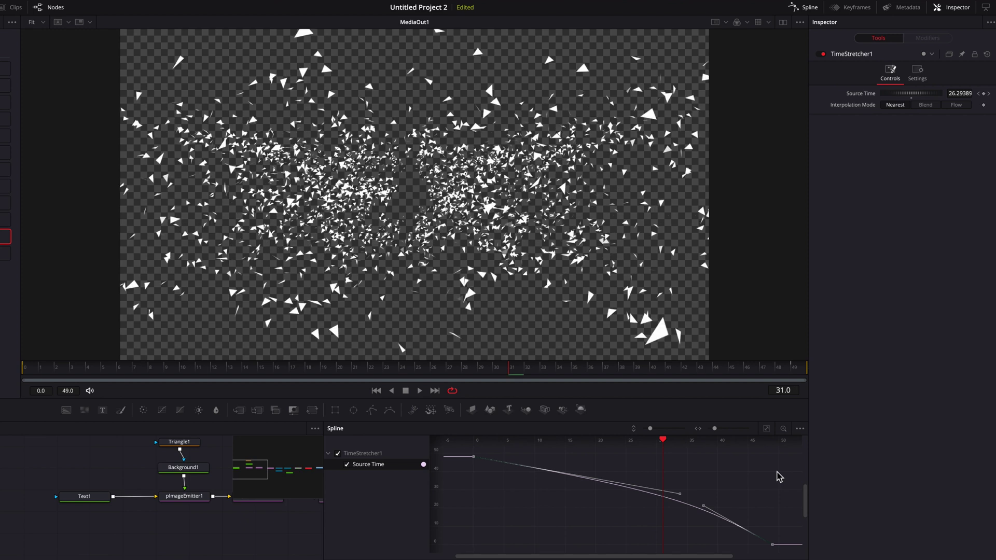
key("ctrl+z")
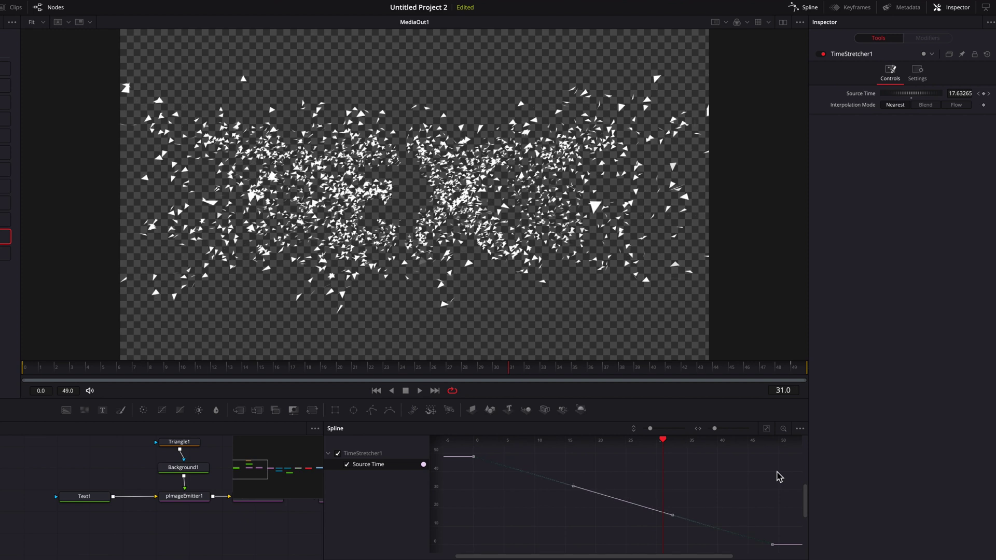
left_click(809, 11)
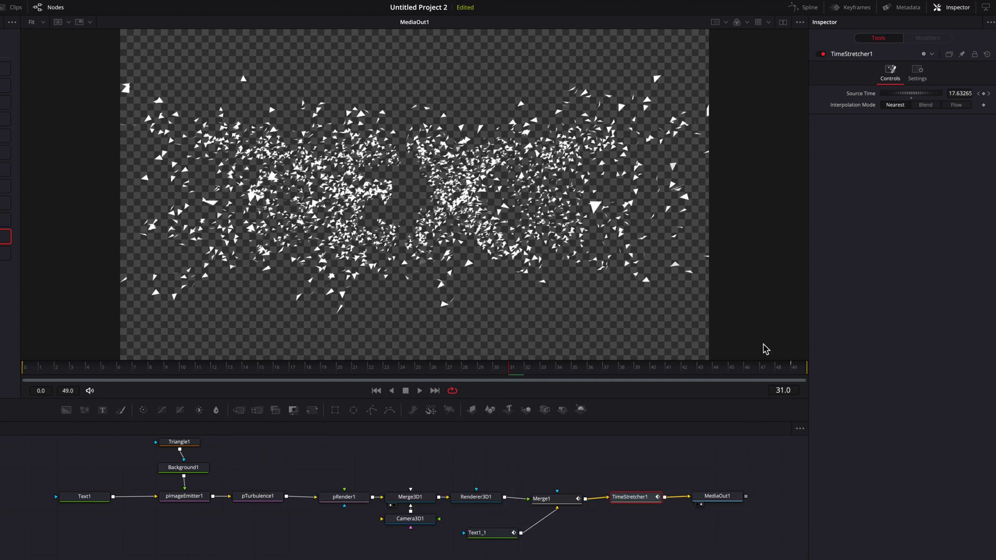
- Quick Export the timeline from its start with the YouTube H.264 1920×1080 24 fps preset
left_click(383, 550)
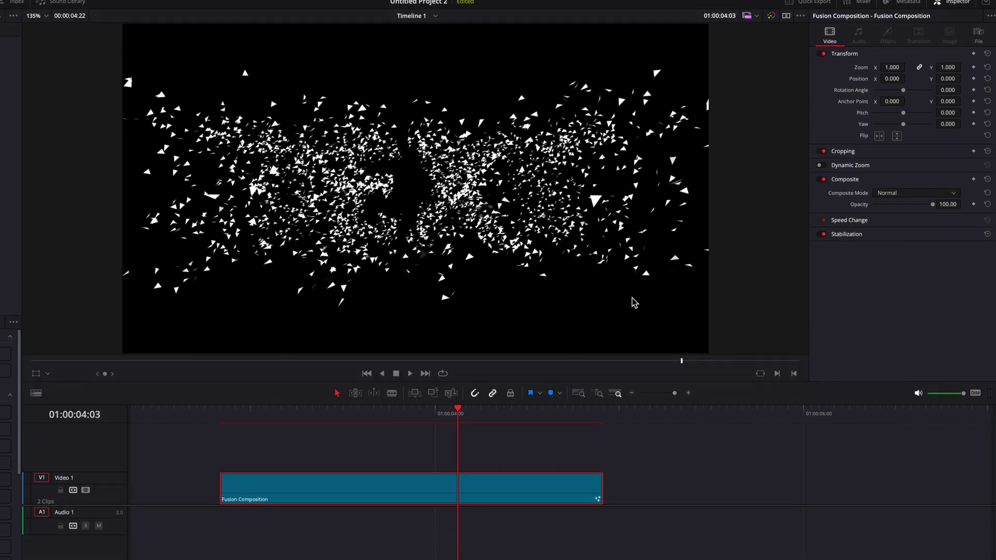
key("Up")
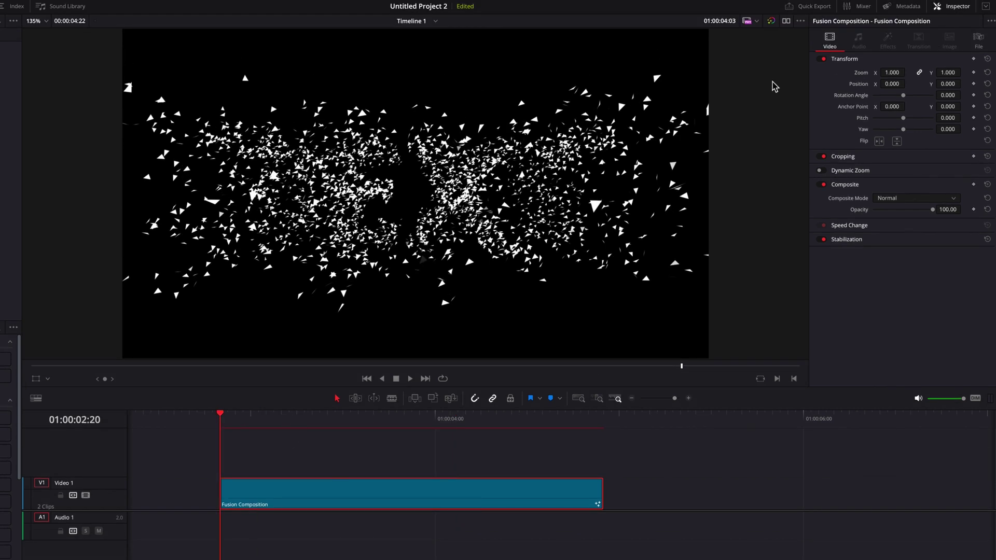
left_click(816, 11)
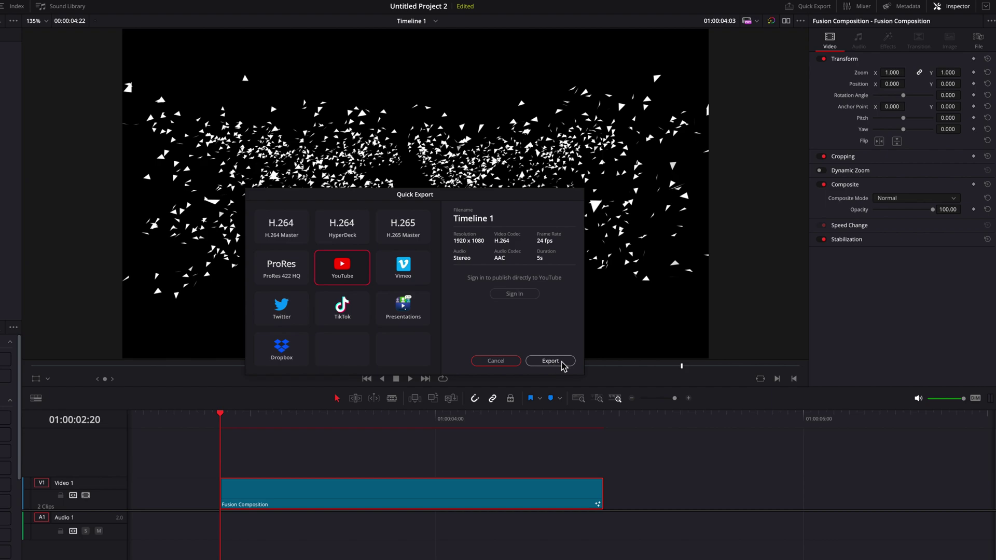
left_click(551, 361)
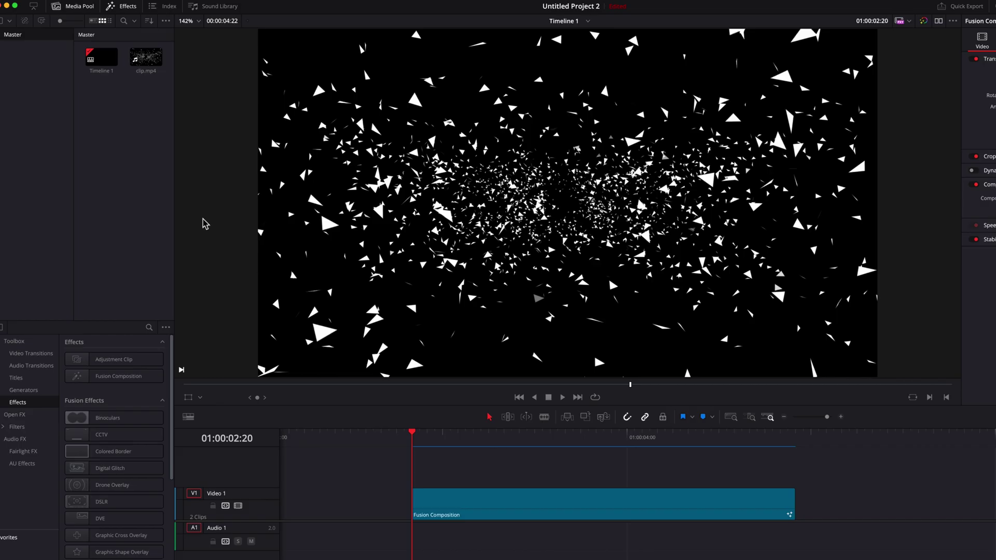
- Drop clip.mp4 onto Video 1 after the Fusion Composition and play it back twice
left_click_drag(150, 60, 853, 447)
left_click(700, 433)
scroll(783, 458, "right", 5)
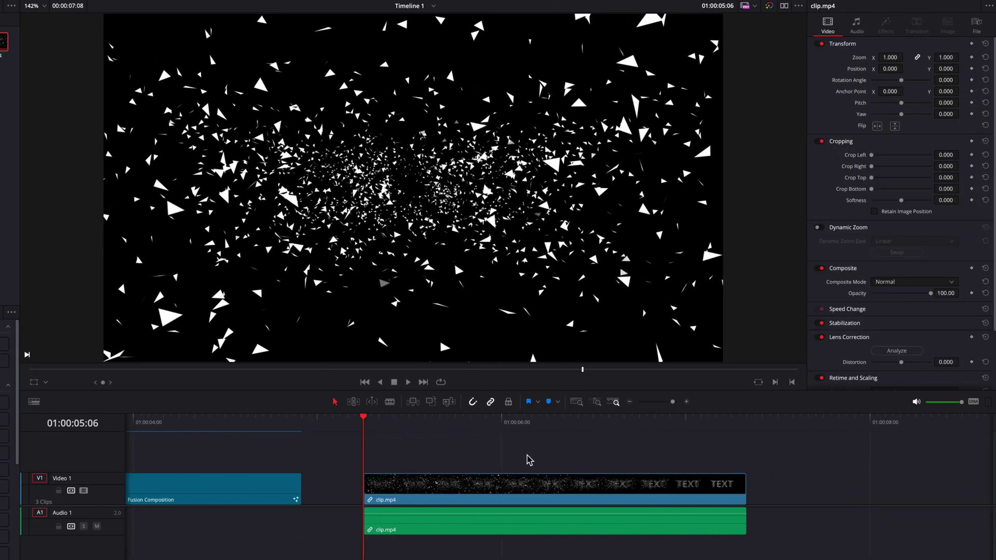
key("space")
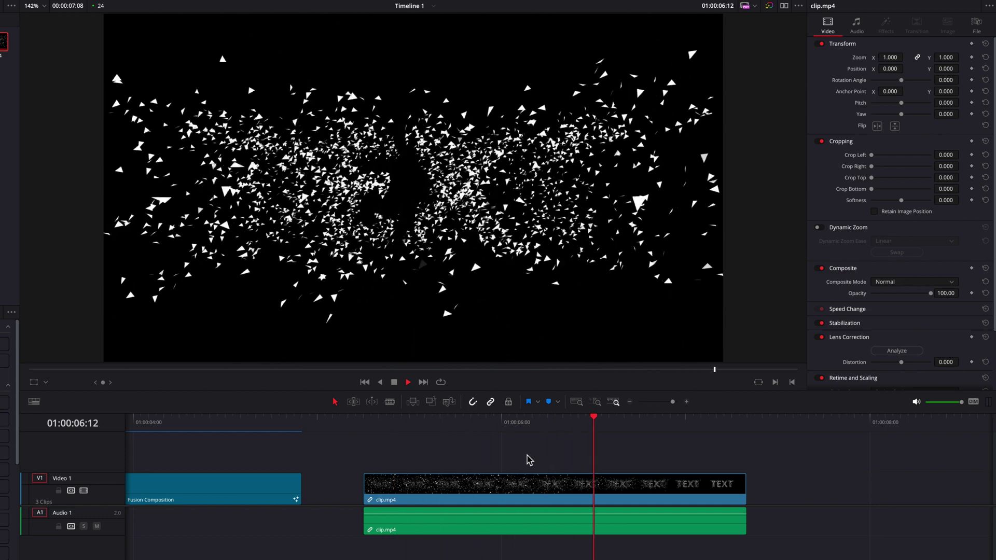
key("Up")
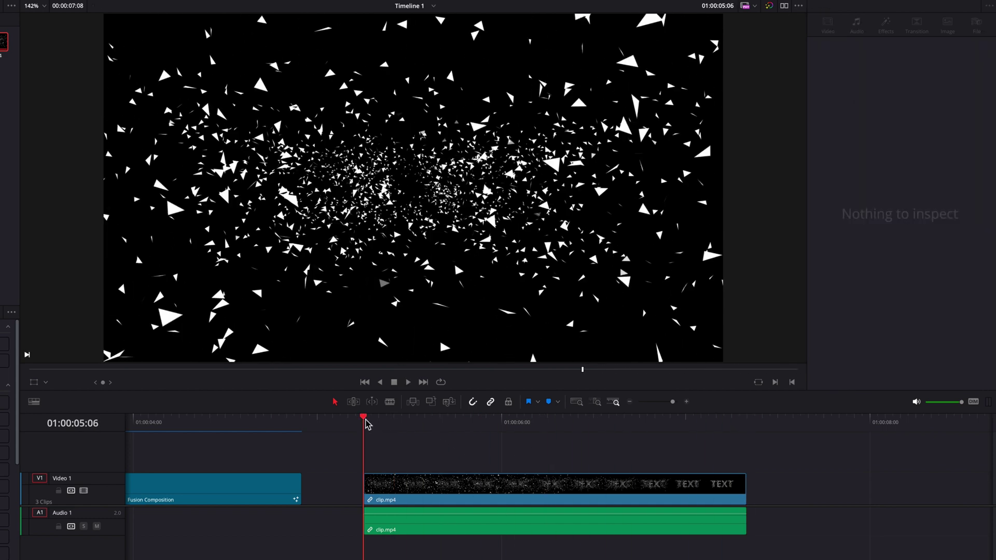
key("space")
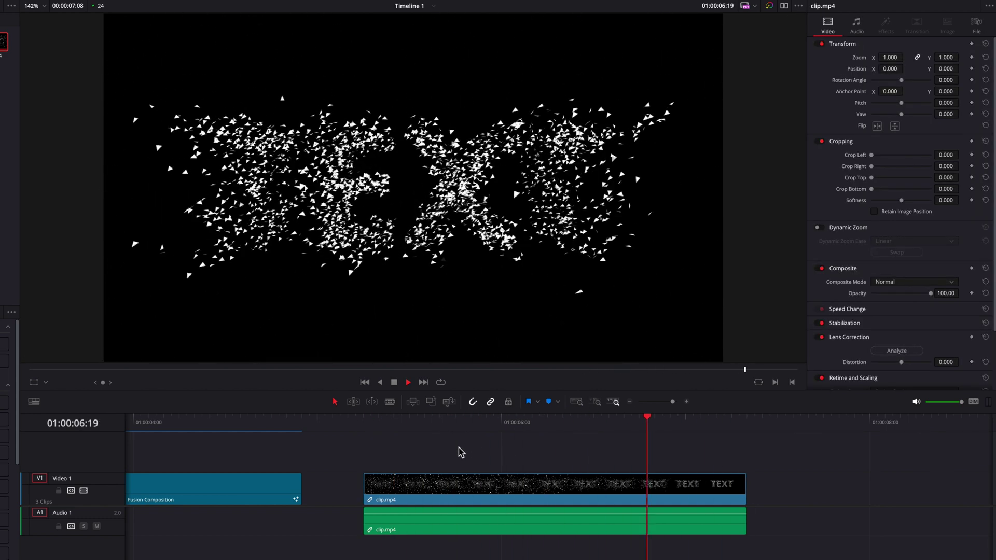
key("Up")
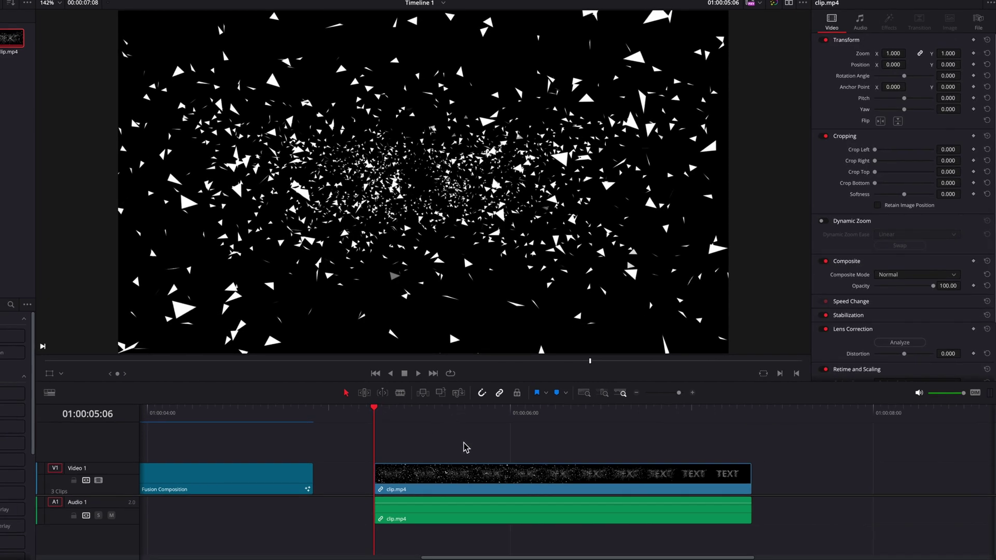
right_click(491, 482)
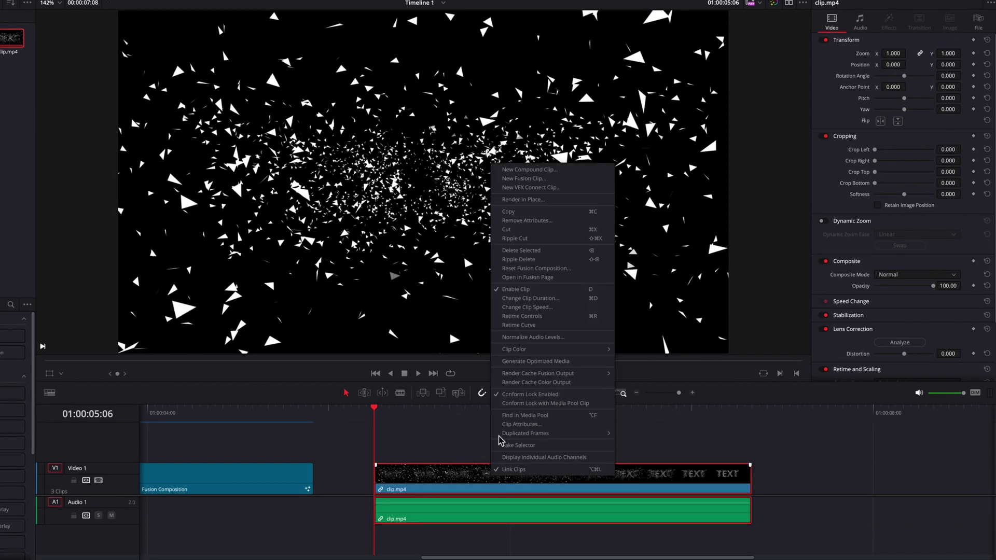
- Add two speed points on clip.mp4: at 01:00:05:21 and where TEXT is fully formed
left_click(538, 316)
left_click(487, 413)
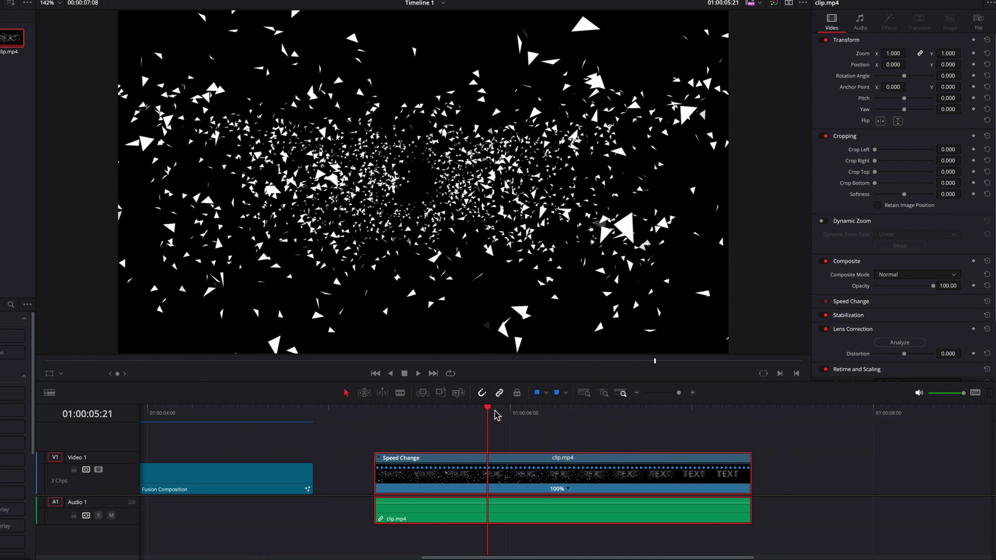
left_click(568, 489)
left_click(594, 478)
left_click_drag(703, 410, 731, 414)
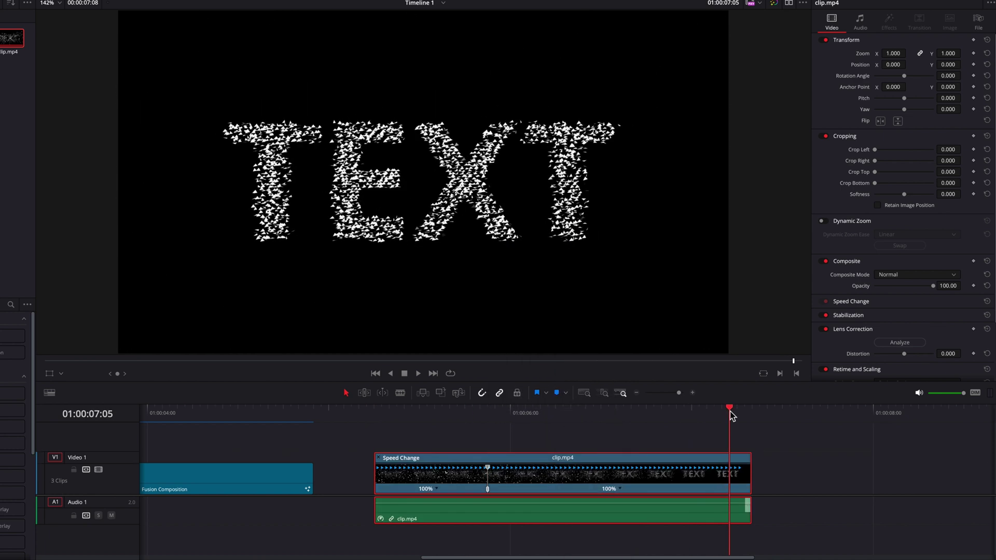
left_click(620, 490)
left_click(656, 478)
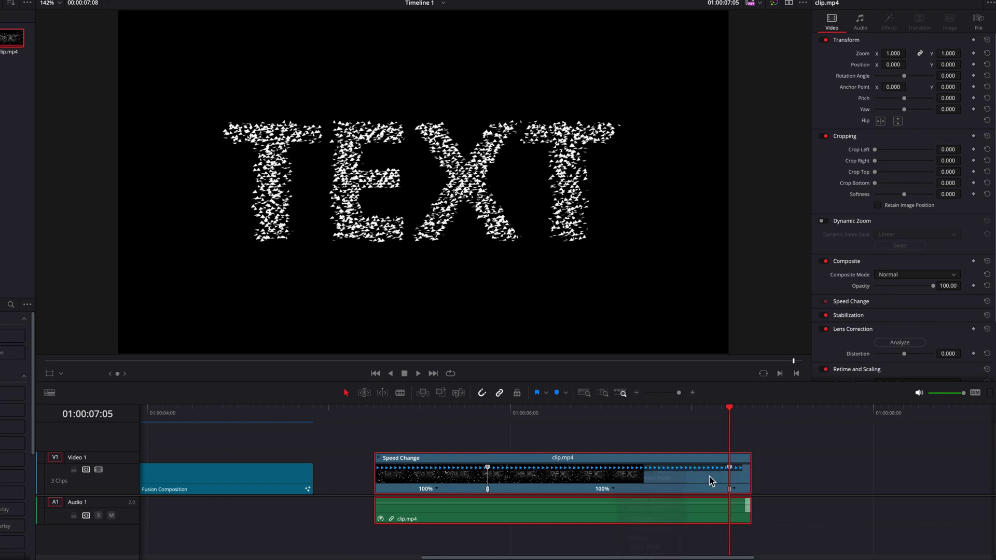
left_click_drag(733, 416, 534, 446)
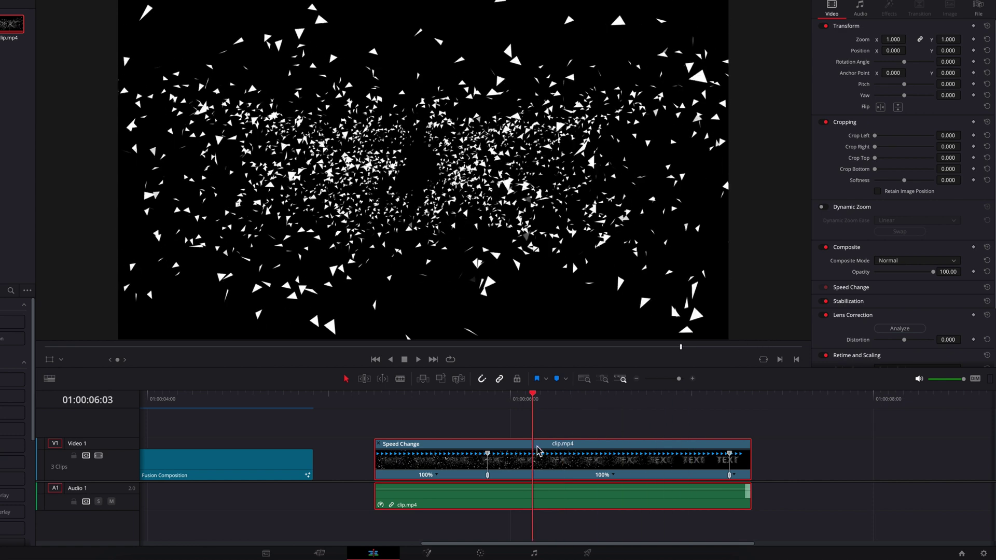
- Set the middle segment to 400% and the first to 75%, extending the clip to the final TEXT frame
left_click(614, 476)
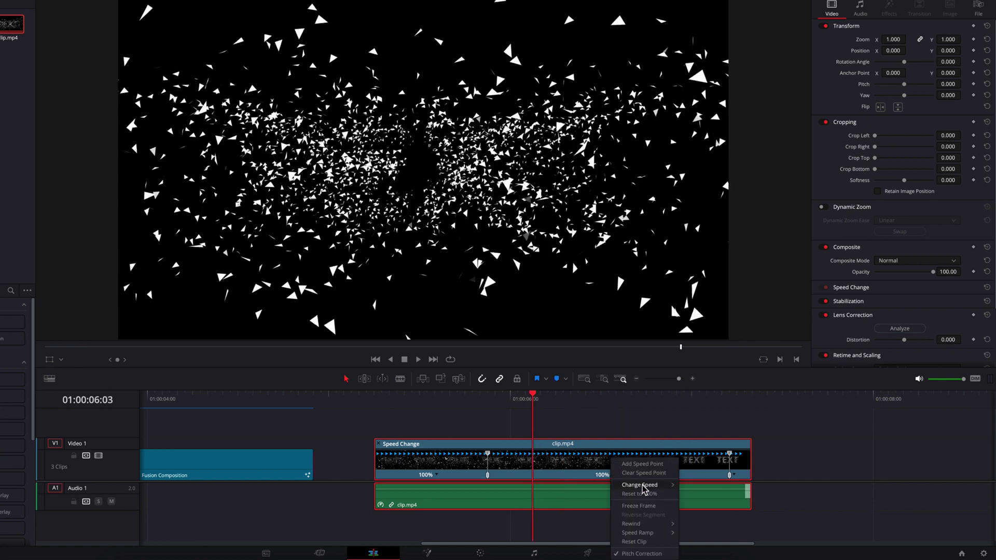
mouse_move(648, 488)
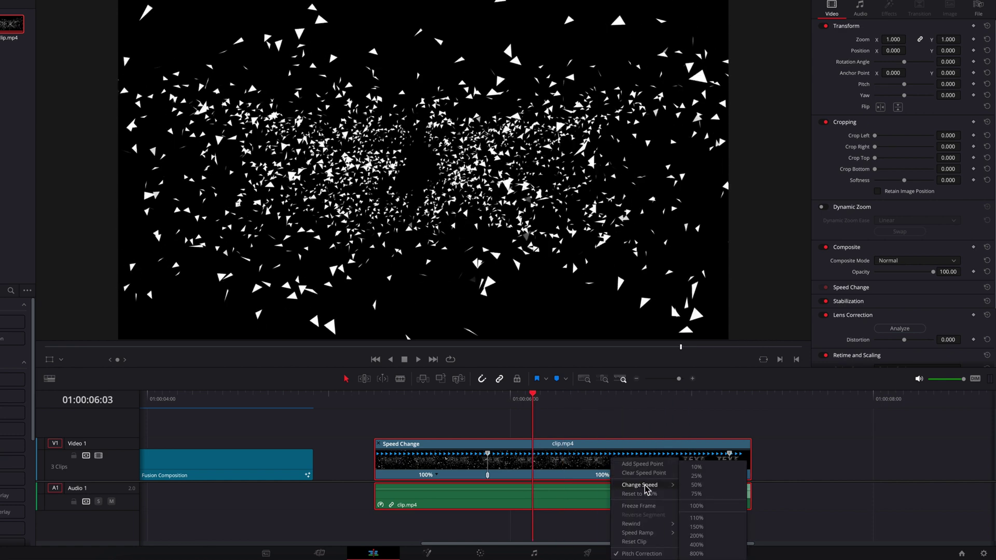
left_click(696, 545)
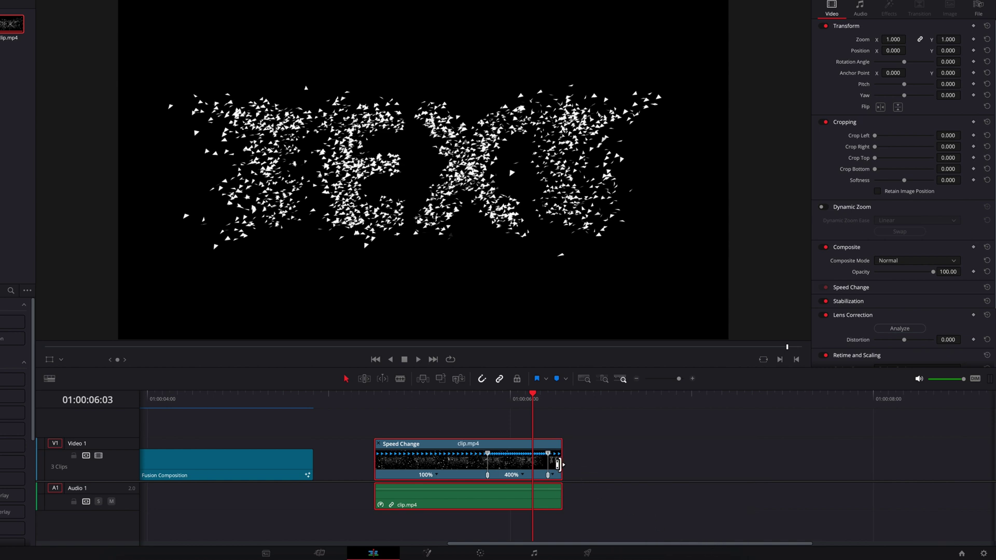
left_click_drag(561, 463, 670, 463)
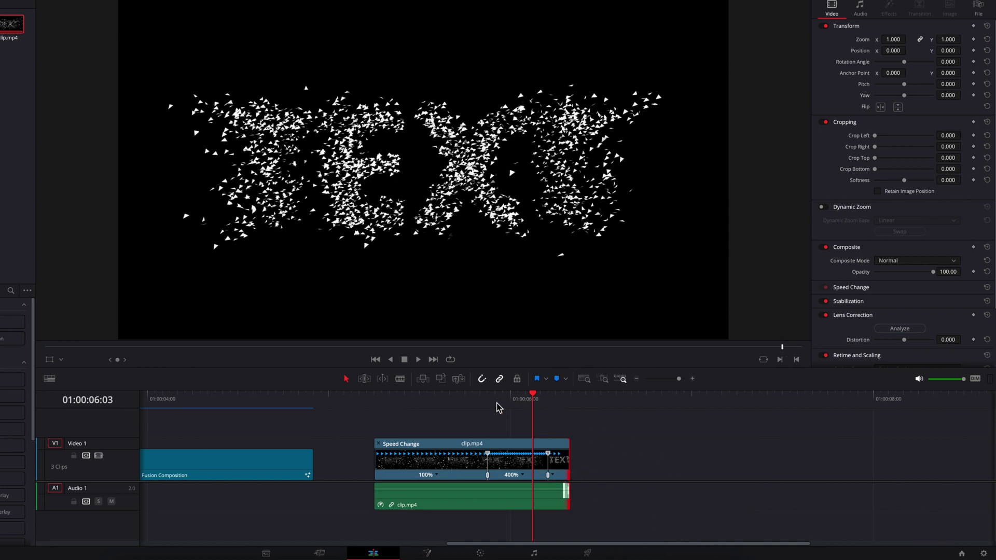
left_click_drag(499, 409, 388, 415)
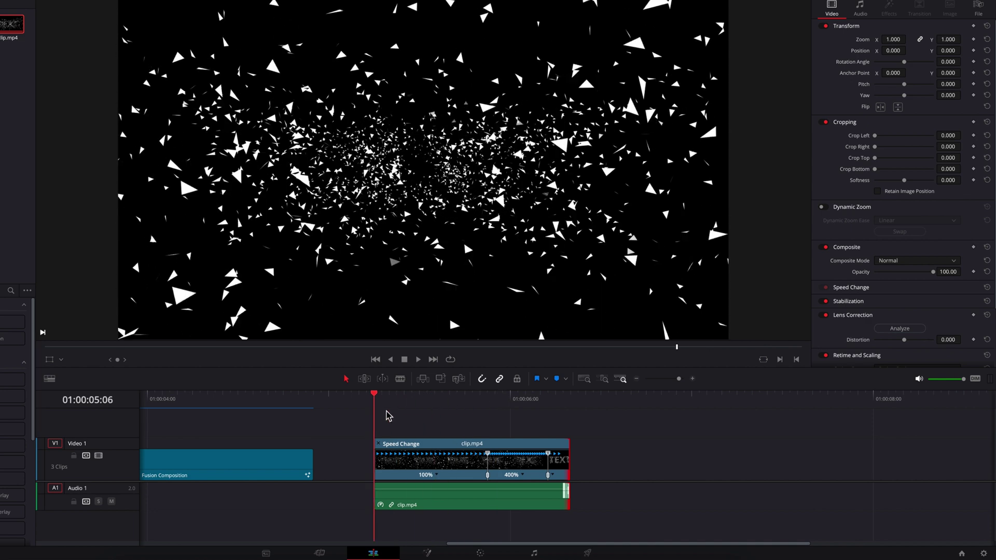
left_click(438, 475)
mouse_move(467, 485)
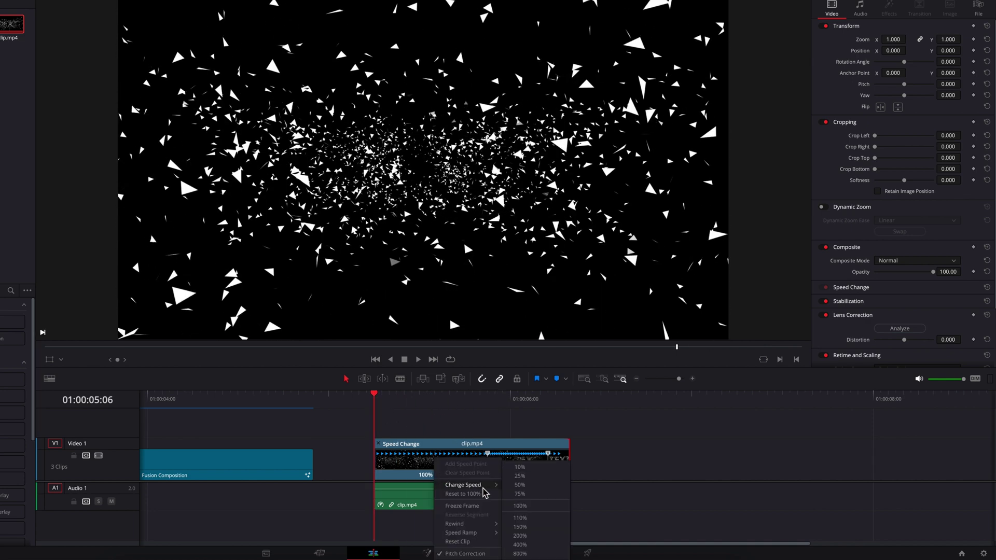
left_click(538, 495)
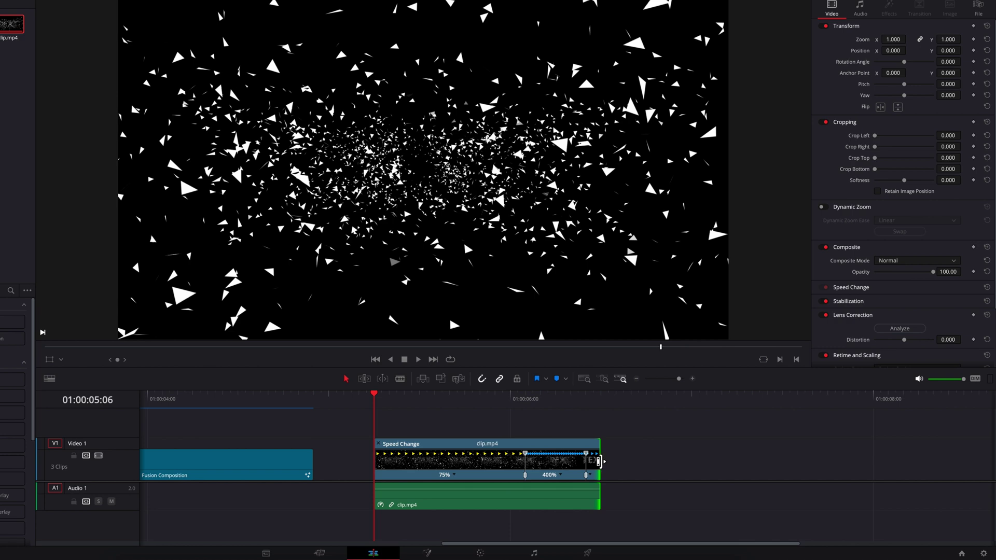
left_click_drag(599, 460, 695, 461)
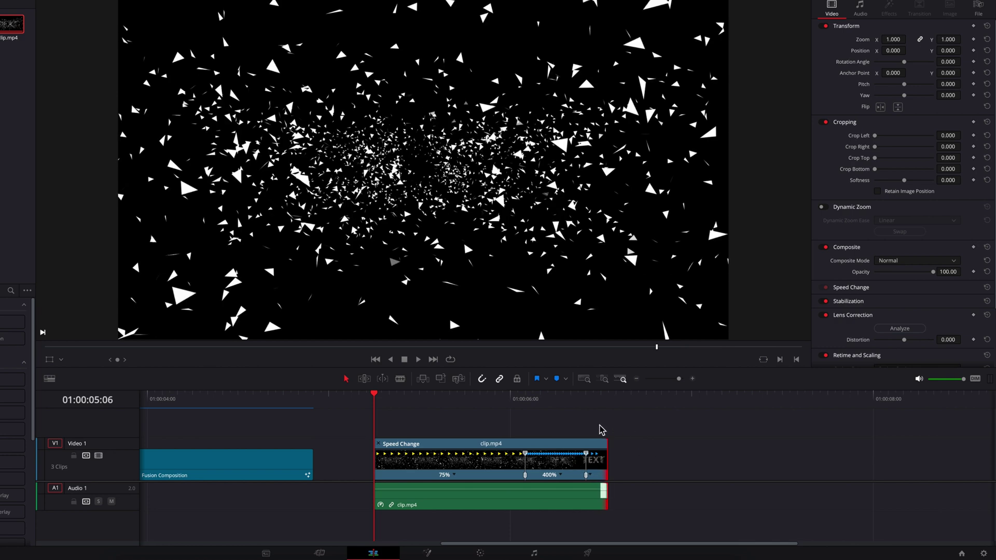
- Play the 75%-to-400% speed ramp twice from the clip start
key("space")
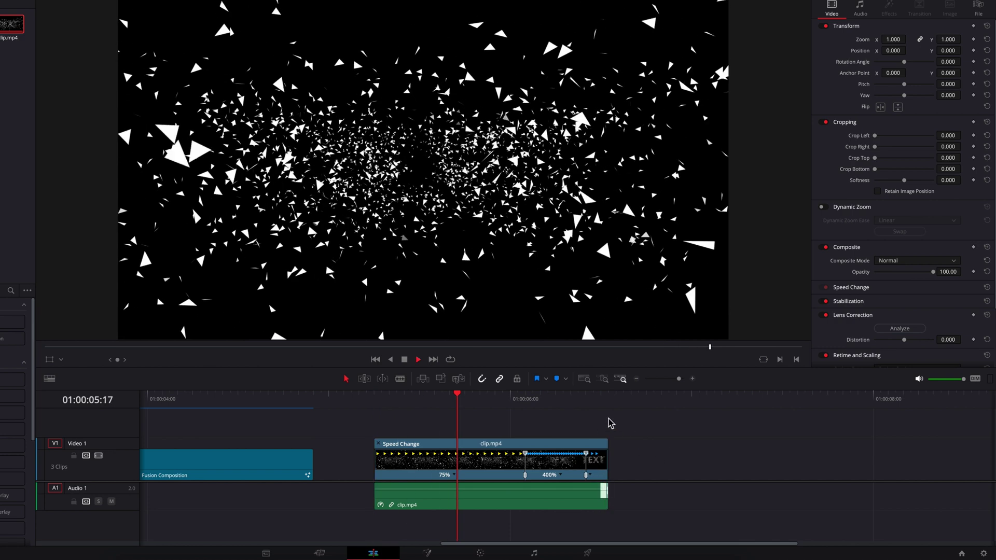
left_click(383, 399)
key("space")
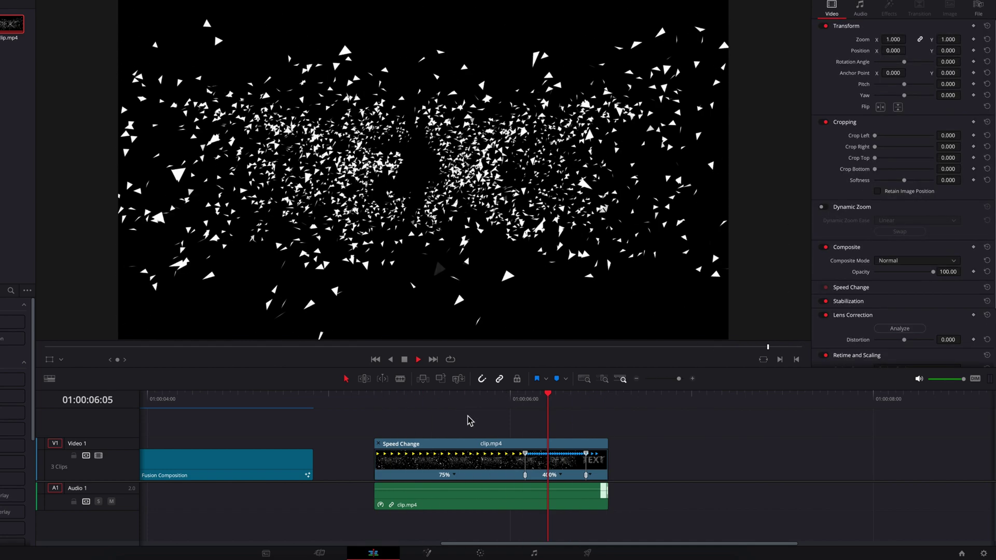
key("Up")
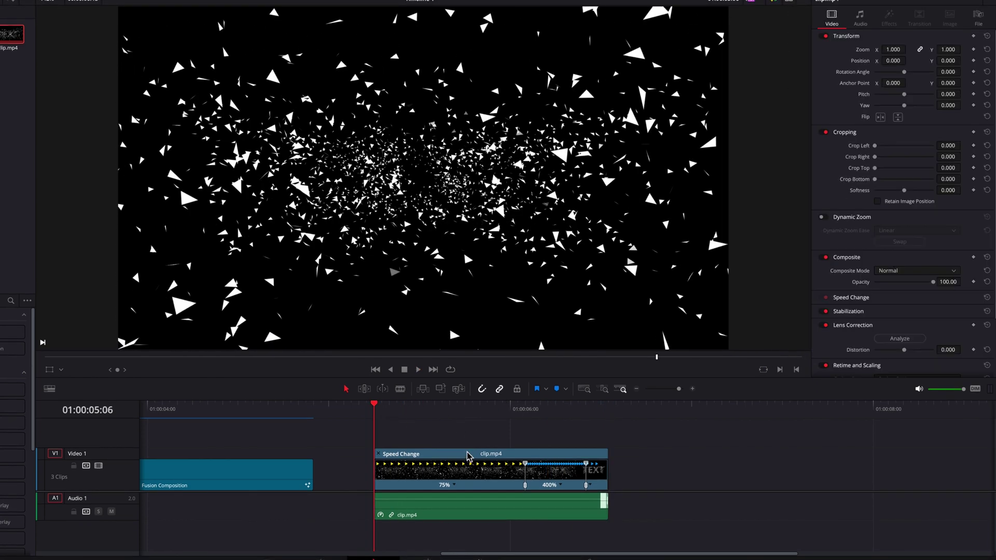
- Show clip.mp4's retime curve enlarged and make the speed keyframe a Bezier with a gradual ease
right_click(497, 480)
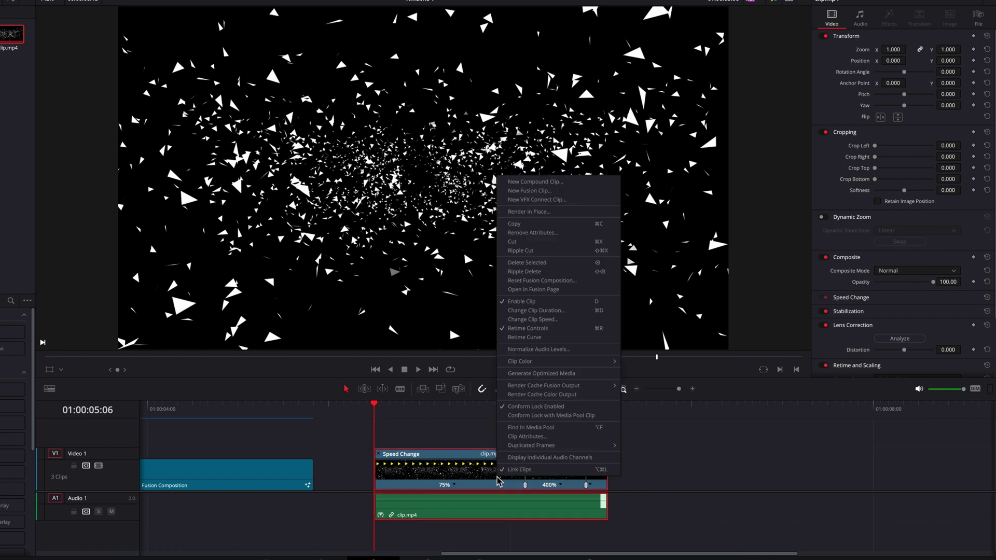
left_click(554, 339)
left_click_drag(721, 378, 721, 336)
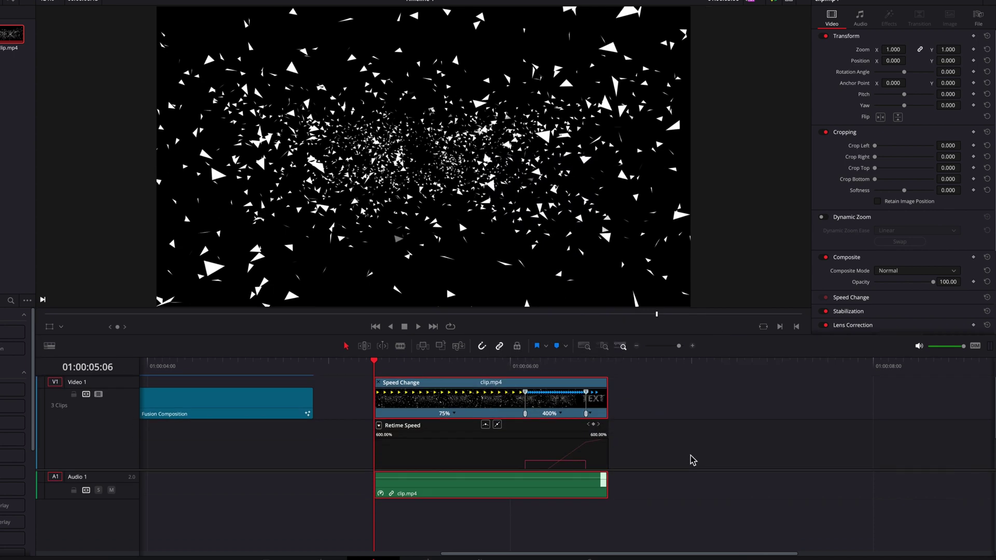
left_click_drag(690, 459, 698, 516)
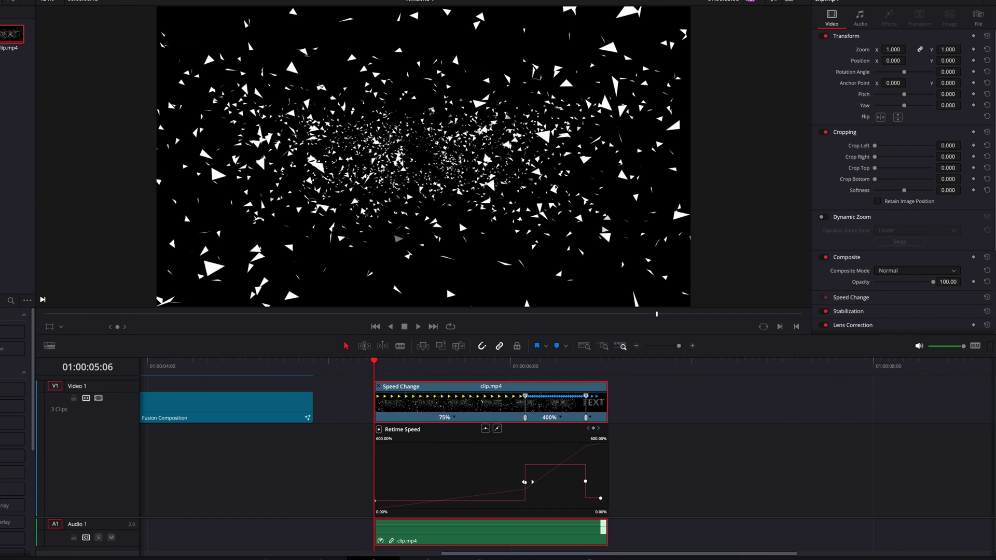
left_click(485, 430)
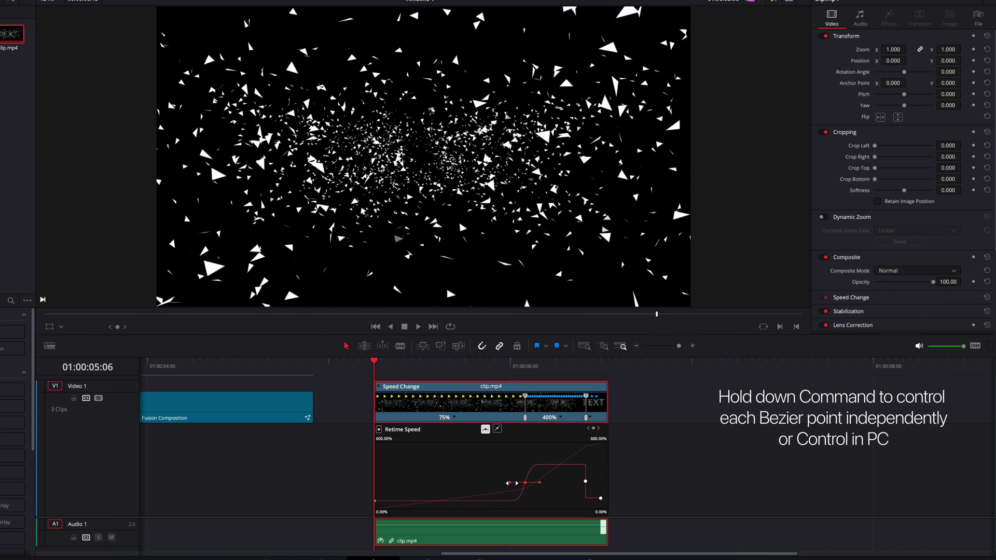
left_click_drag(516, 483, 453, 483)
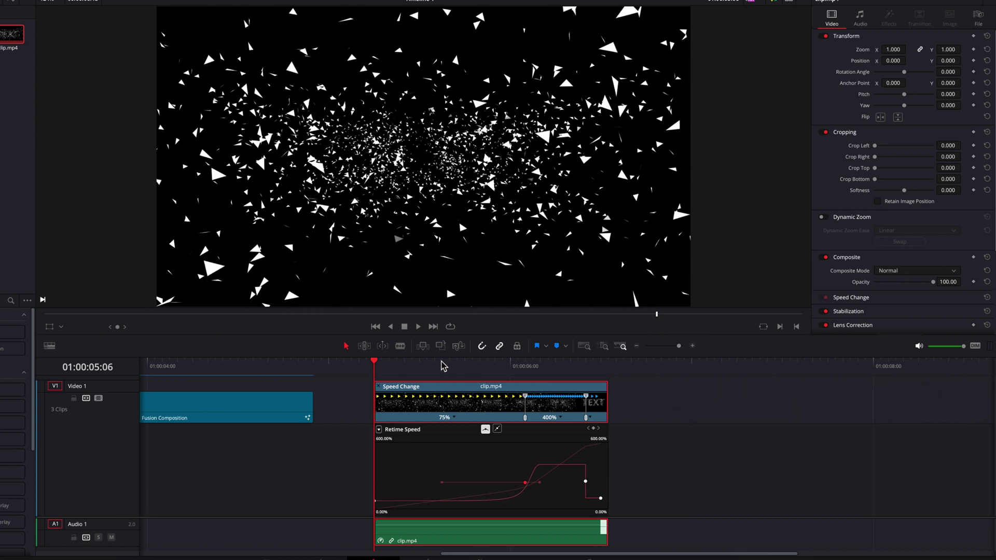
- Lengthen the easing on the retime curve and preview the smoothed ramp from the clip start
key("space")
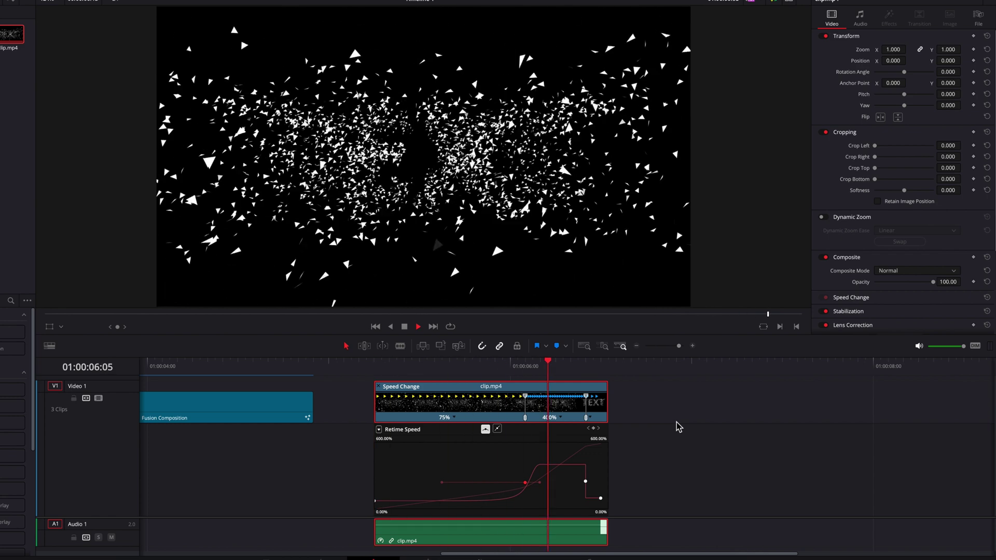
left_click(374, 367)
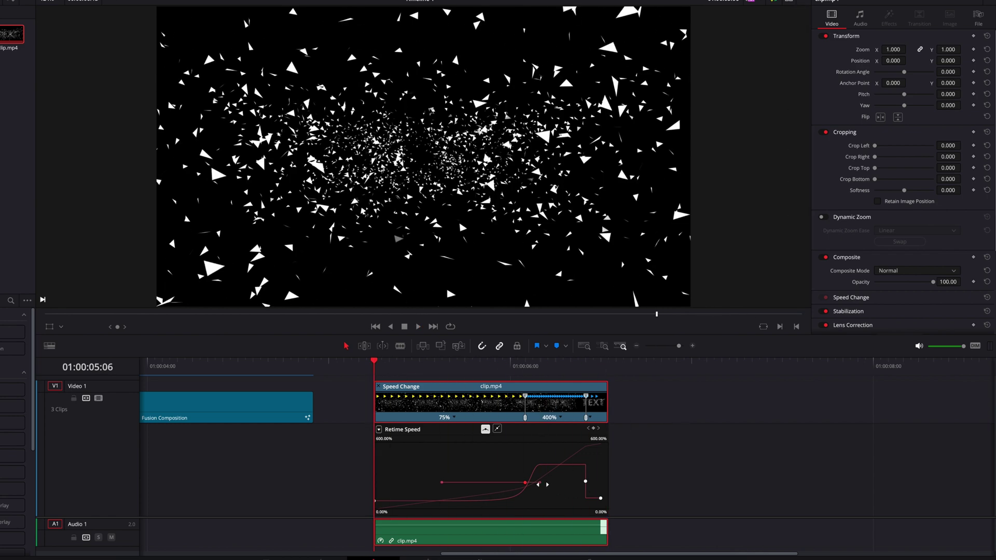
left_click_drag(542, 484, 570, 485)
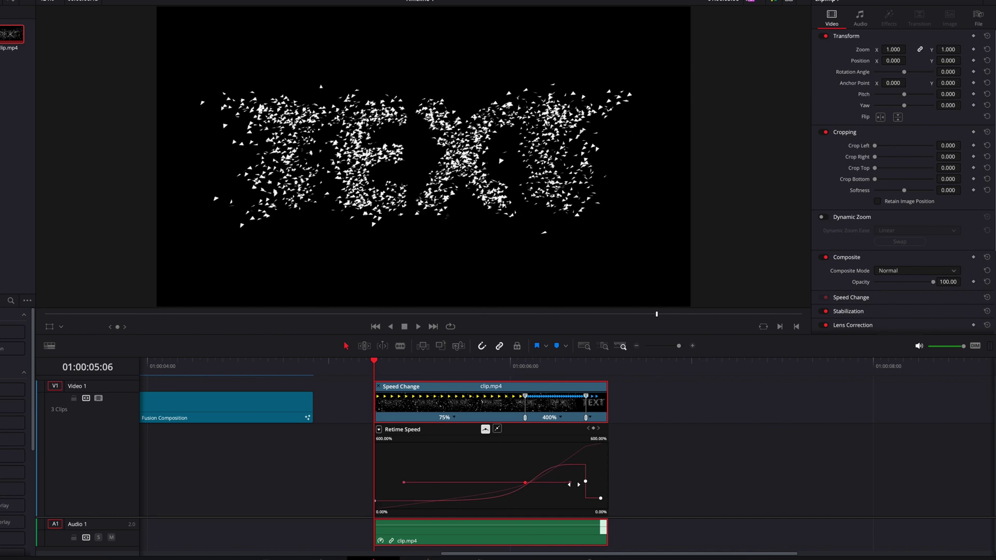
key("space")
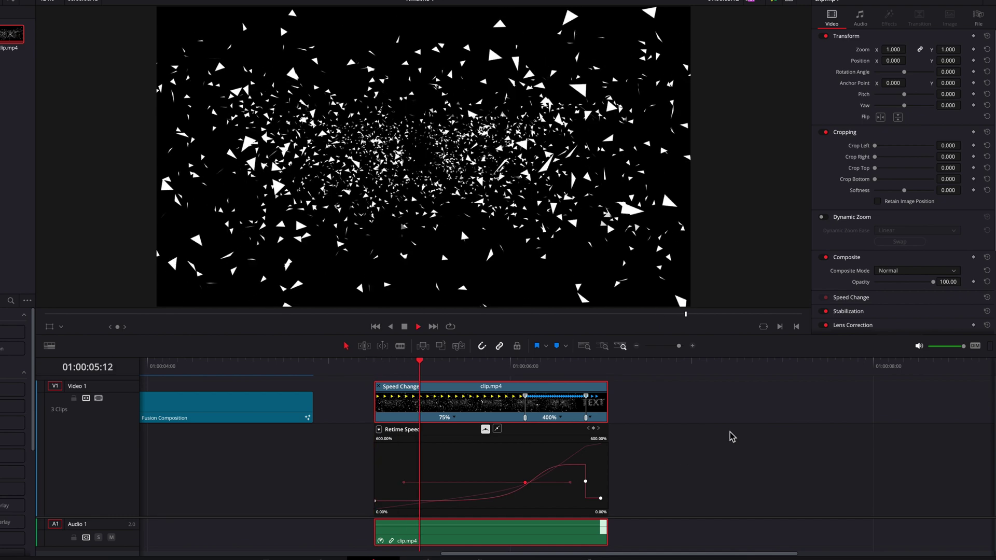
left_click(375, 379)
key("space")
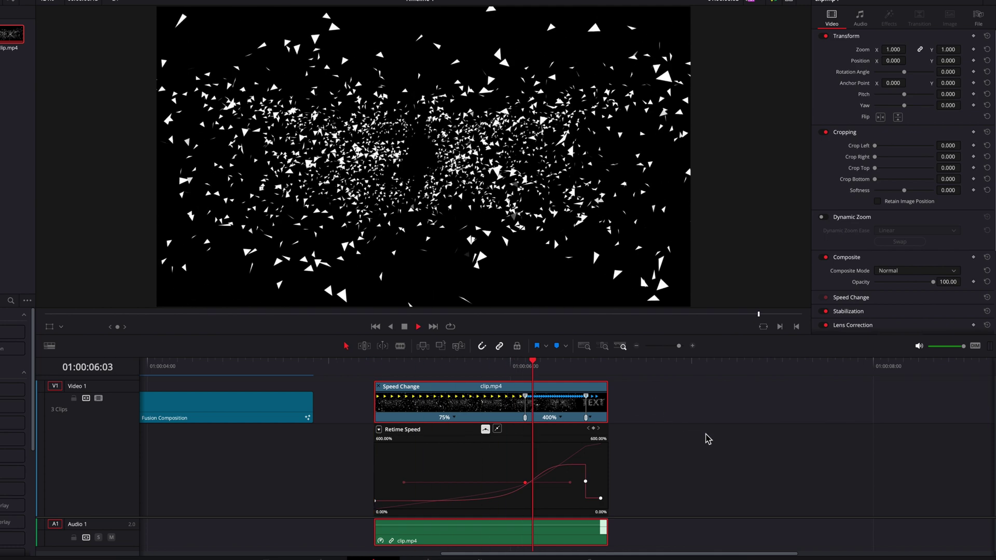
right_click(482, 407)
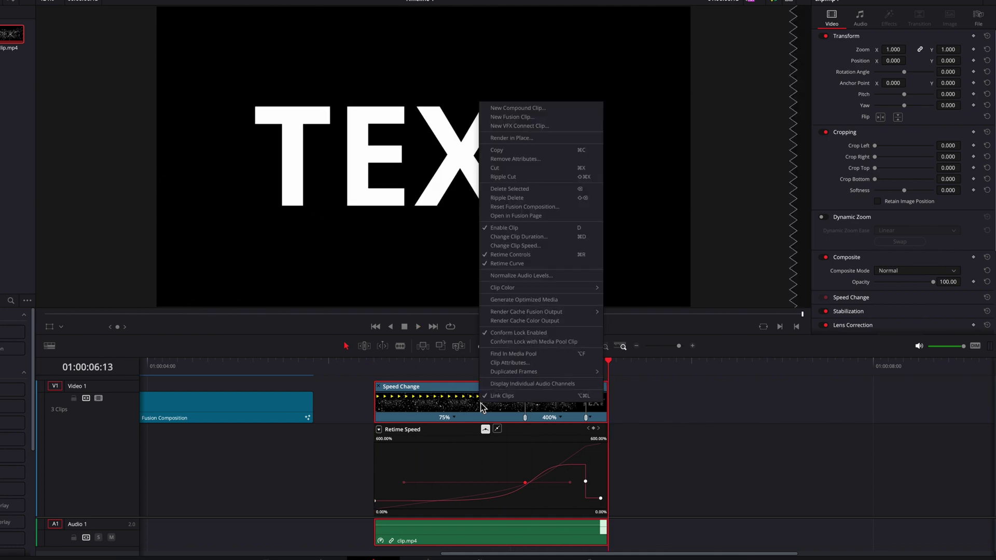
- Hide the retime curve, replay clip.mp4 from its start, and enlarge the video preview
left_click(531, 265)
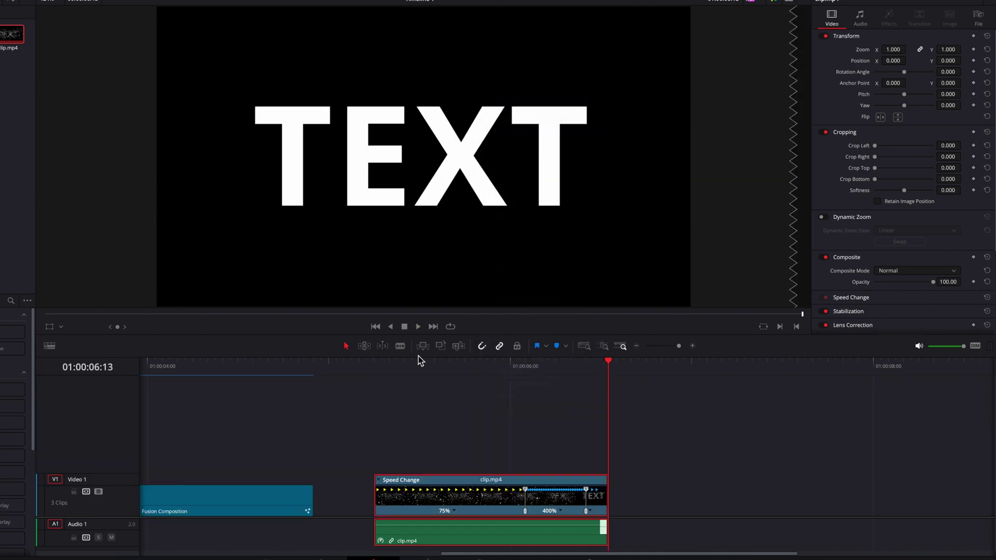
left_click(383, 366)
key("space")
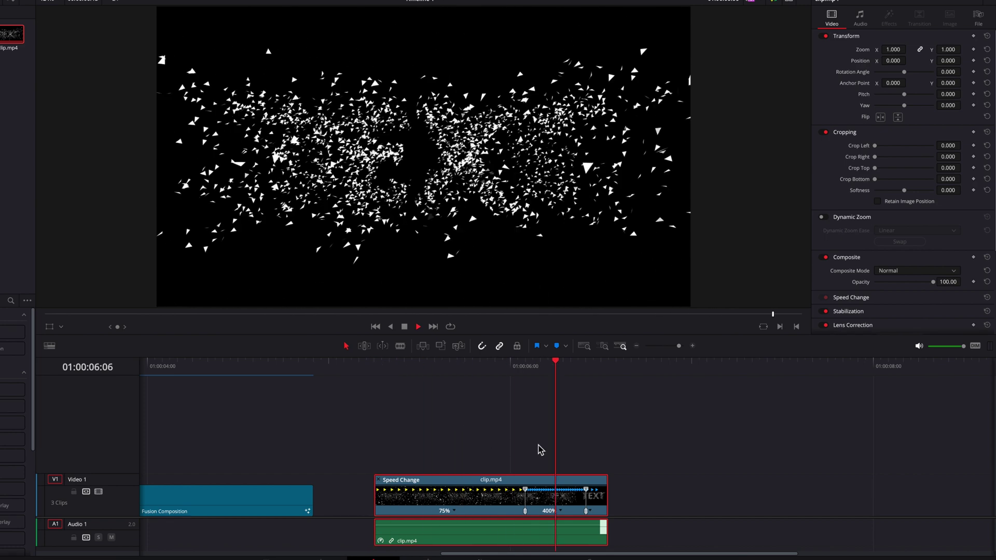
left_click(390, 369)
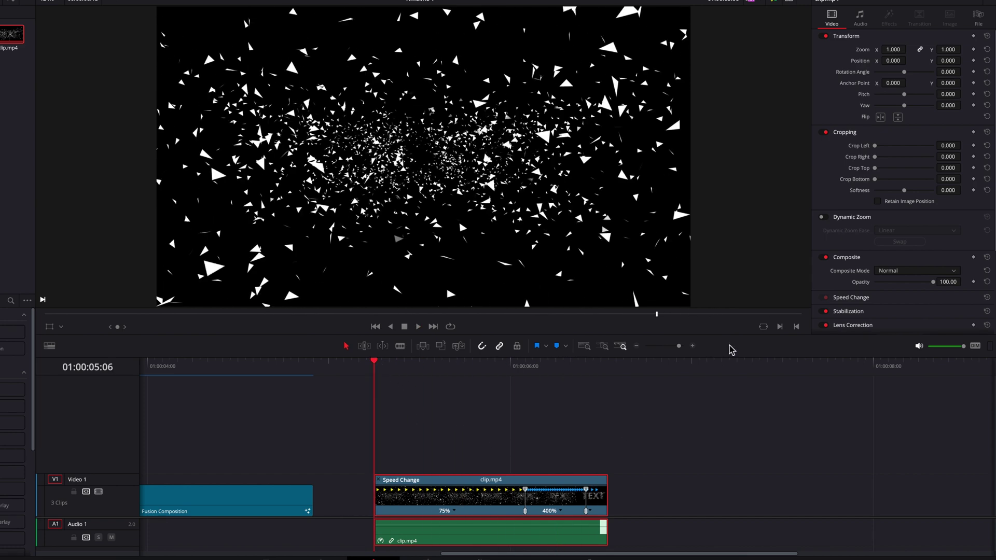
left_click_drag(732, 336, 736, 414)
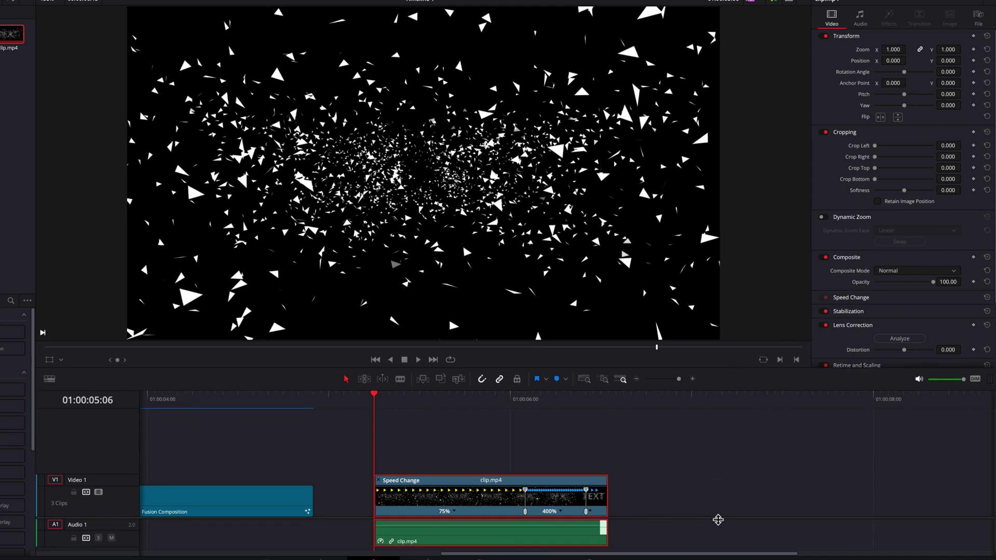
- Set Retime Process to Optical Flow and Motion Estimation to Enhanced Better
scroll(718, 520, "down", 2)
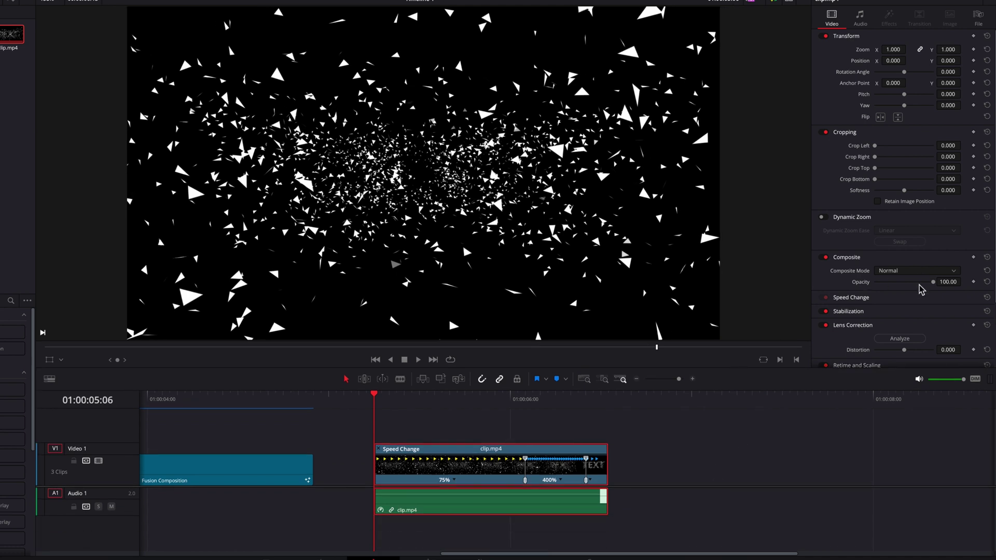
scroll(921, 289, "down", 3)
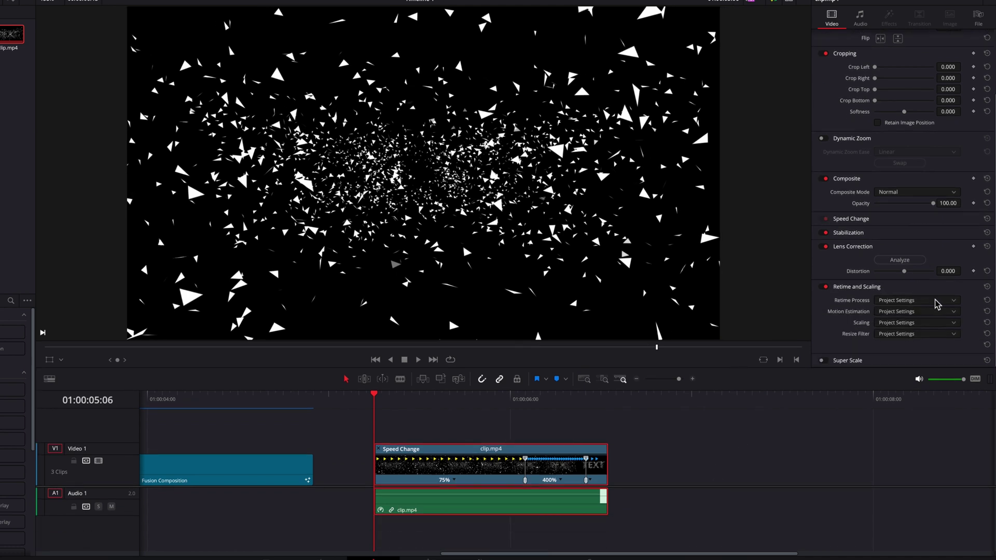
left_click(936, 304)
left_click(931, 342)
left_click(924, 312)
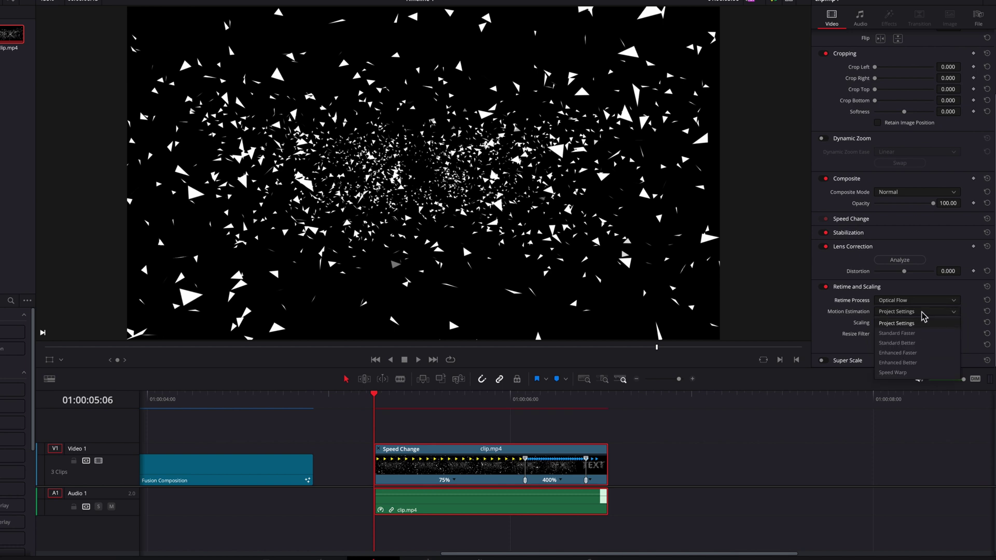
left_click(921, 363)
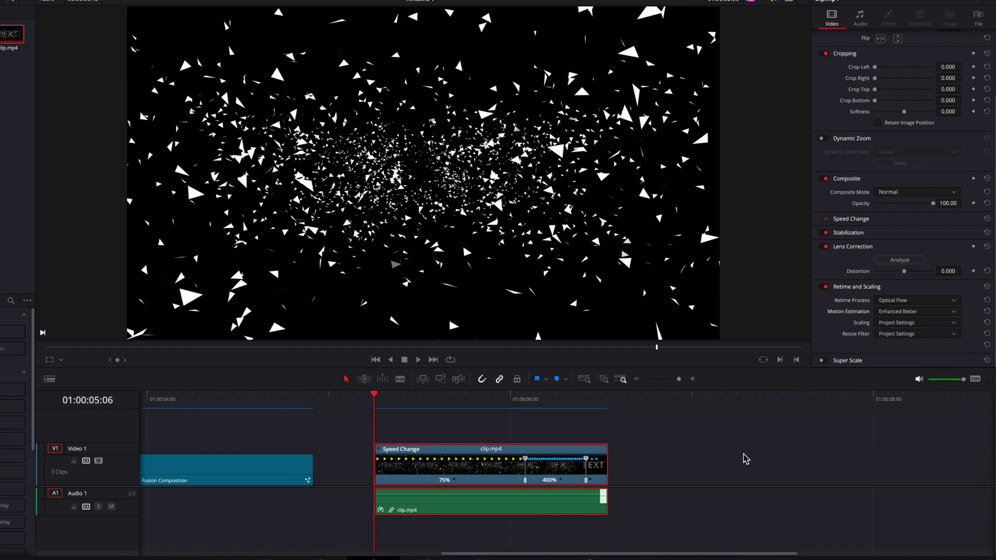
key("space")
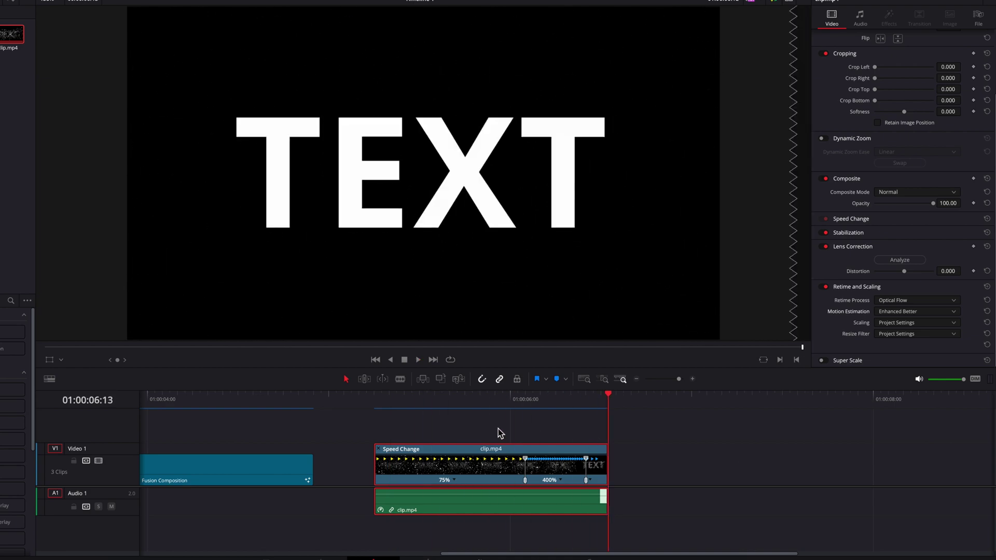
left_click(375, 402)
key("space")
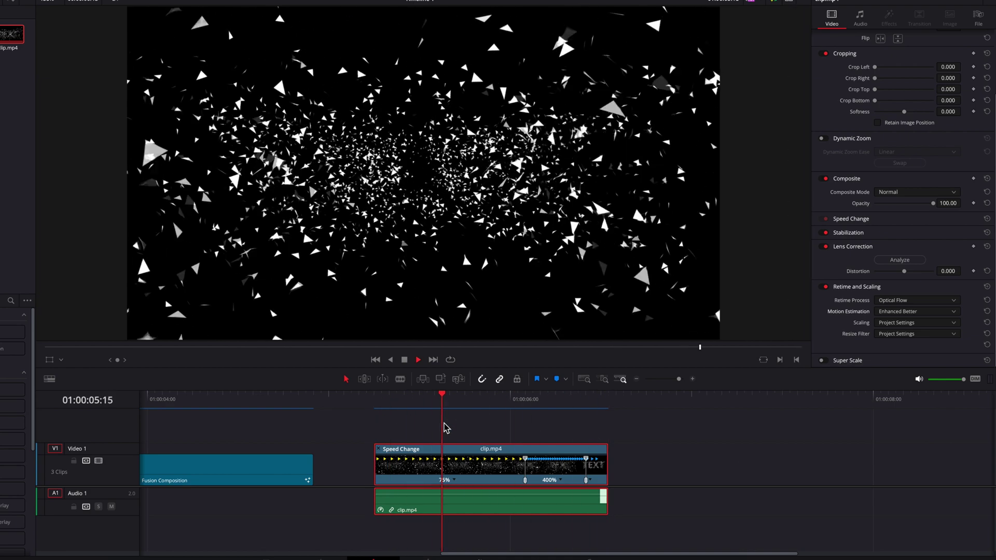
left_click(377, 404)
key("space")
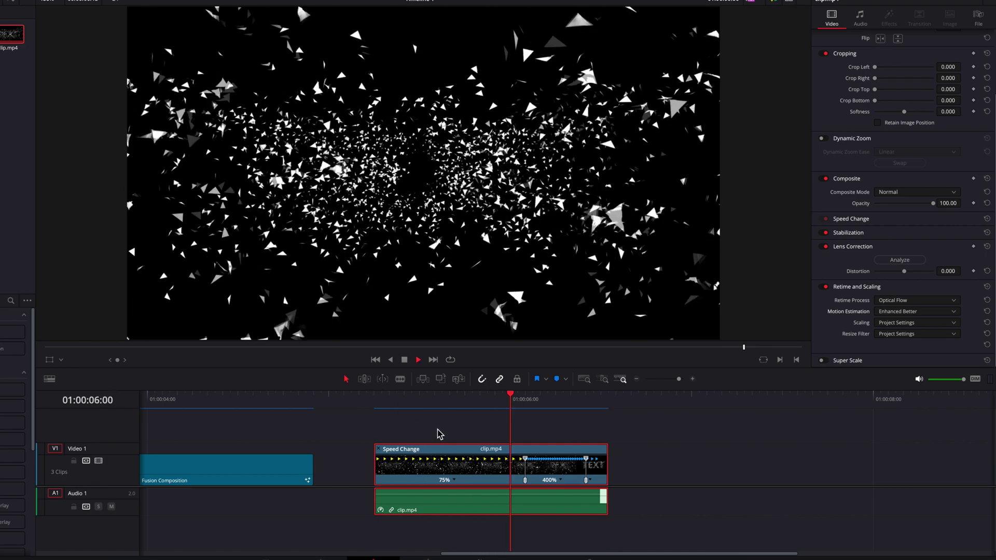
left_click(373, 400)
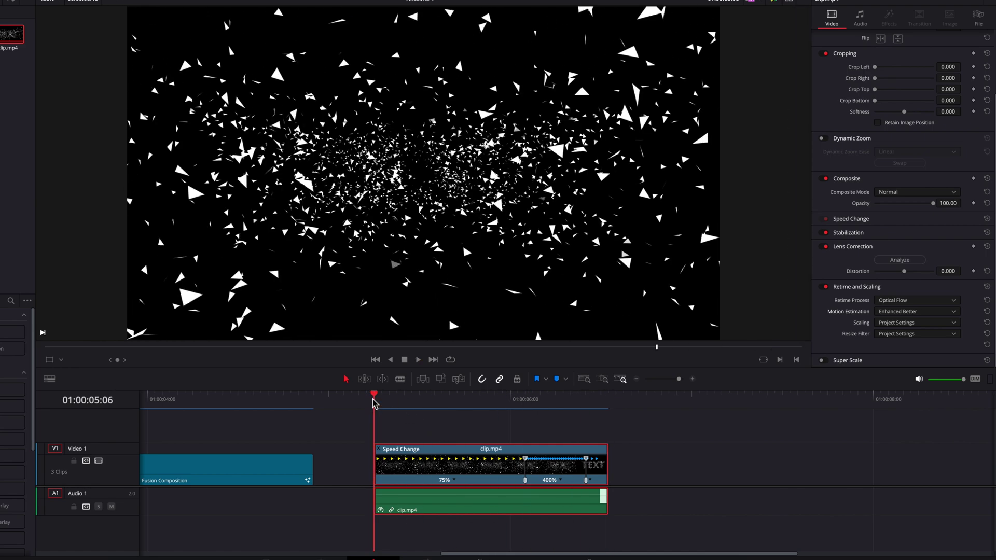